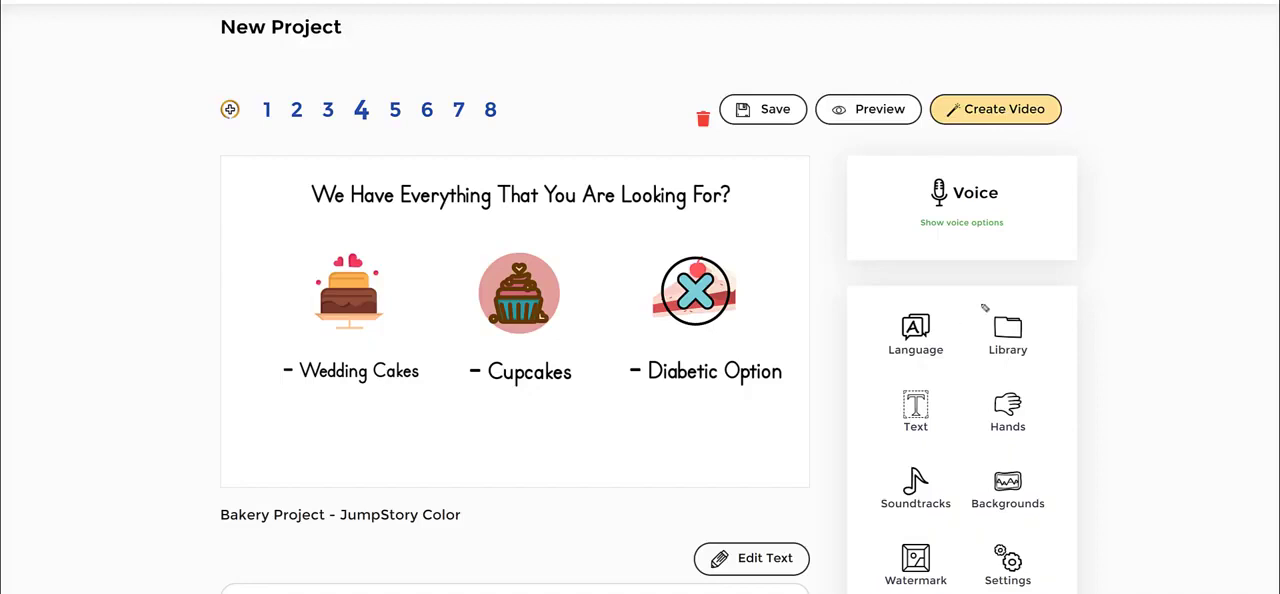
mouse_move(984, 306)
mouse_down()
mouse_move(1107, 307)
mouse_move(1104, 363)
mouse_move(991, 377)
mouse_move(953, 327)
mouse_move(992, 292)
mouse_up()
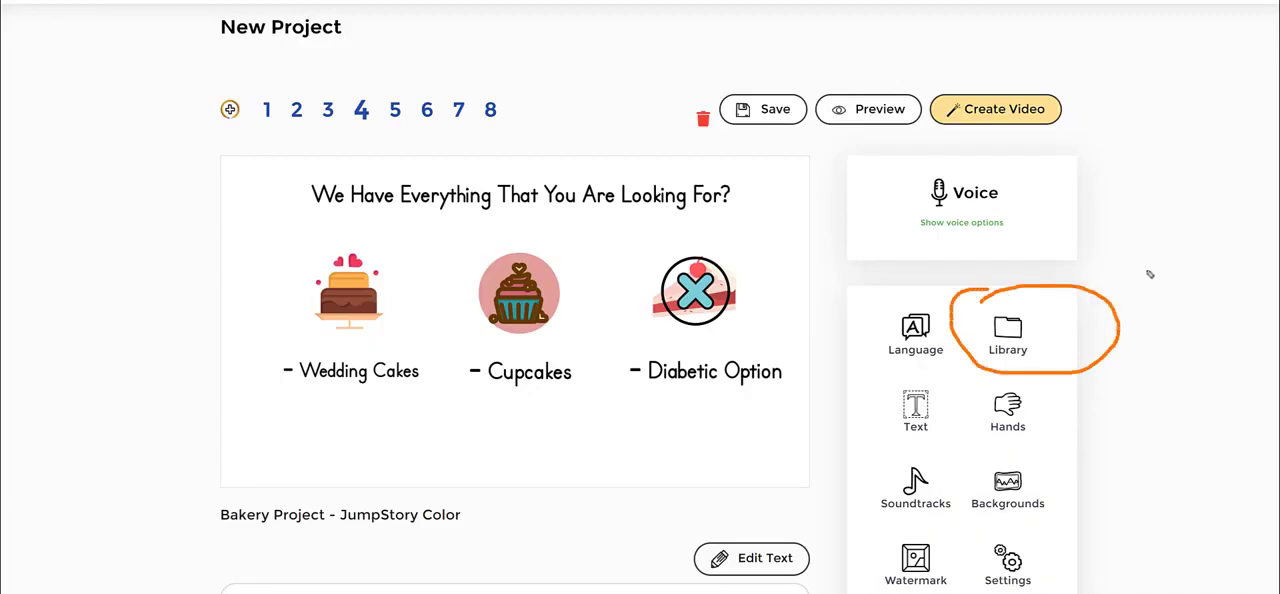
mouse_move(1182, 162)
mouse_down()
mouse_move(1090, 270)
mouse_move(1120, 270)
mouse_up()
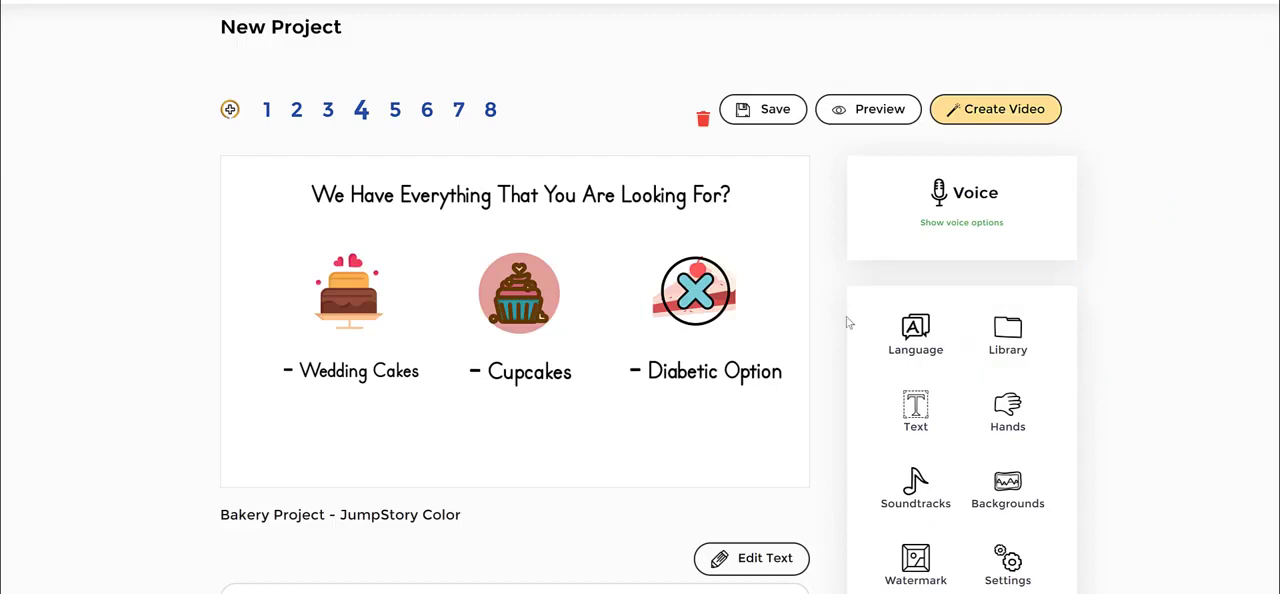
- Open the media library and show its Icons collection
click(1000, 335)
scroll(1130, 234, down, 1)
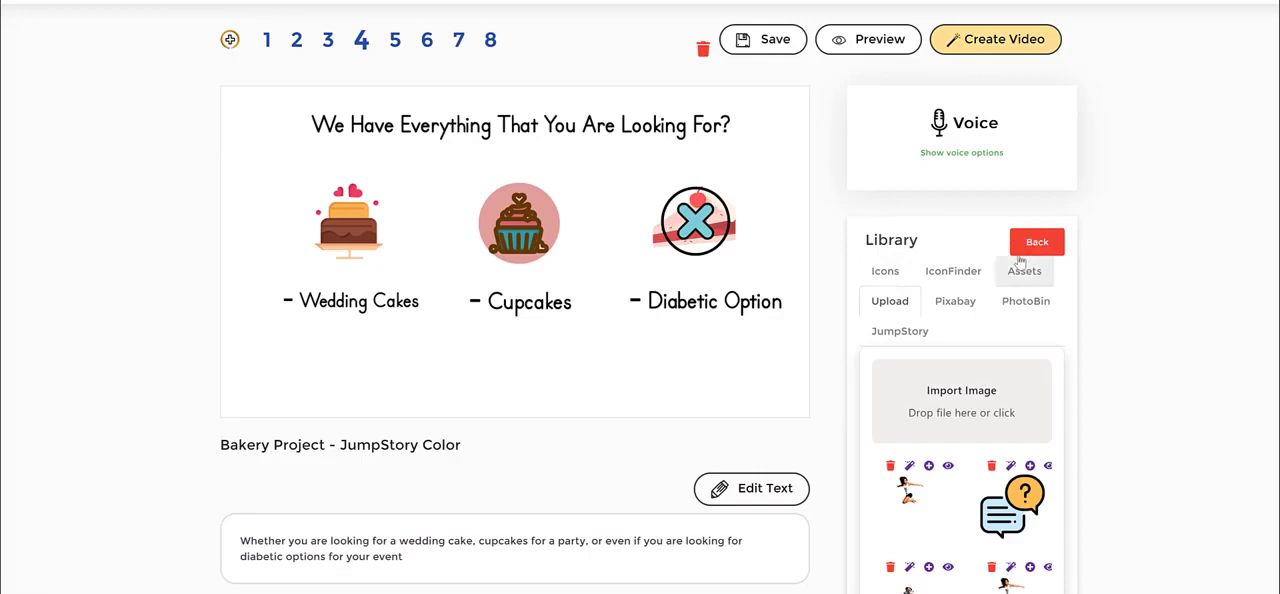
click(886, 275)
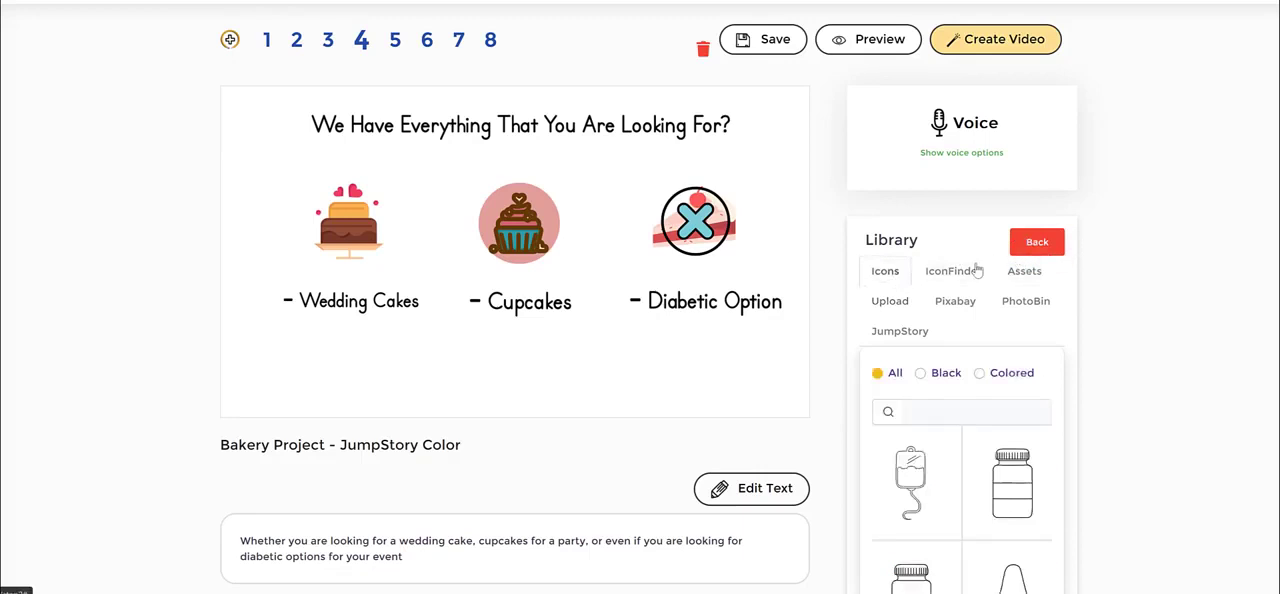
scroll(1001, 408, down, 2)
scroll(1001, 408, up, 4)
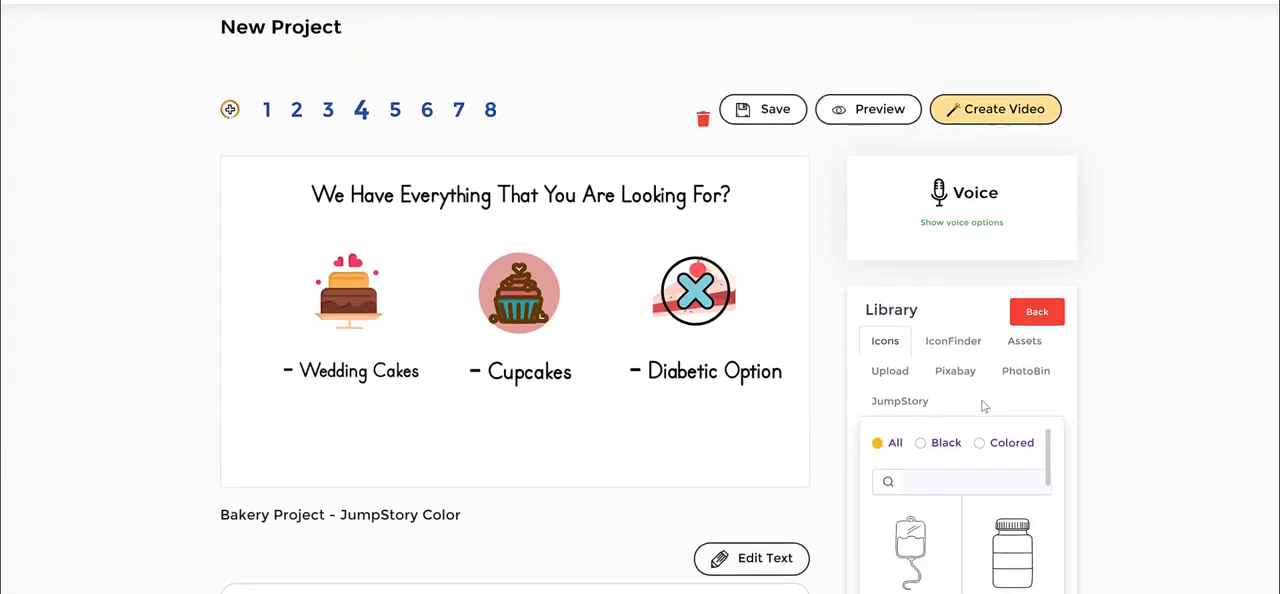
scroll(1150, 412, down, 1)
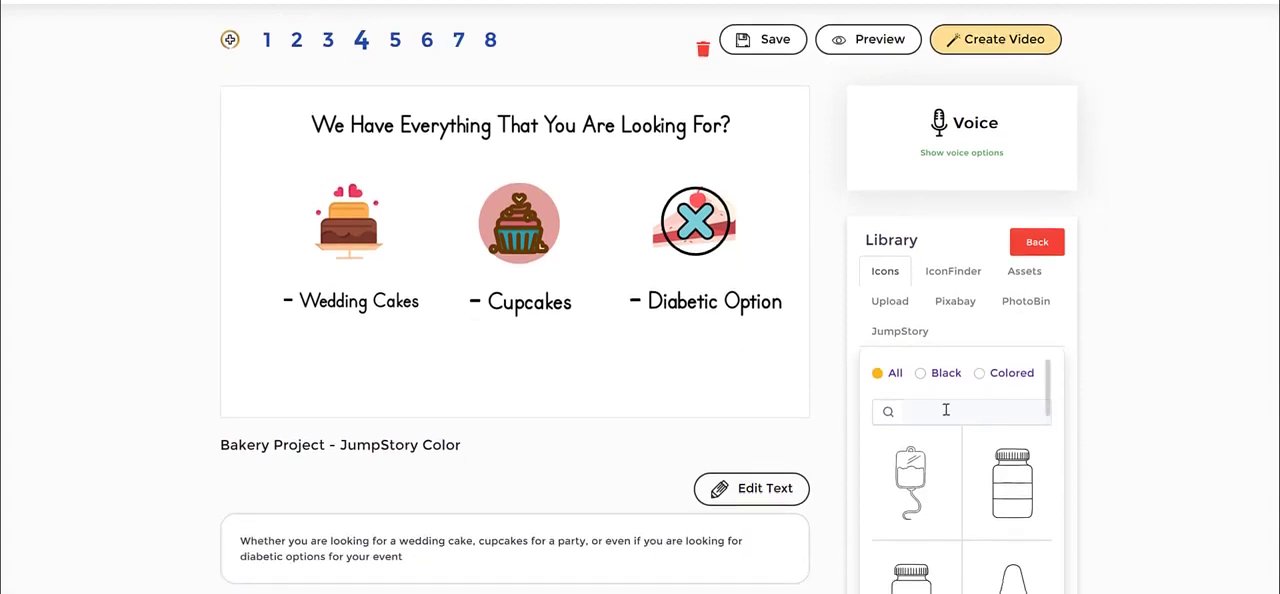
- Search the Icons collection for "cake" and look through the matching icons
click(945, 410)
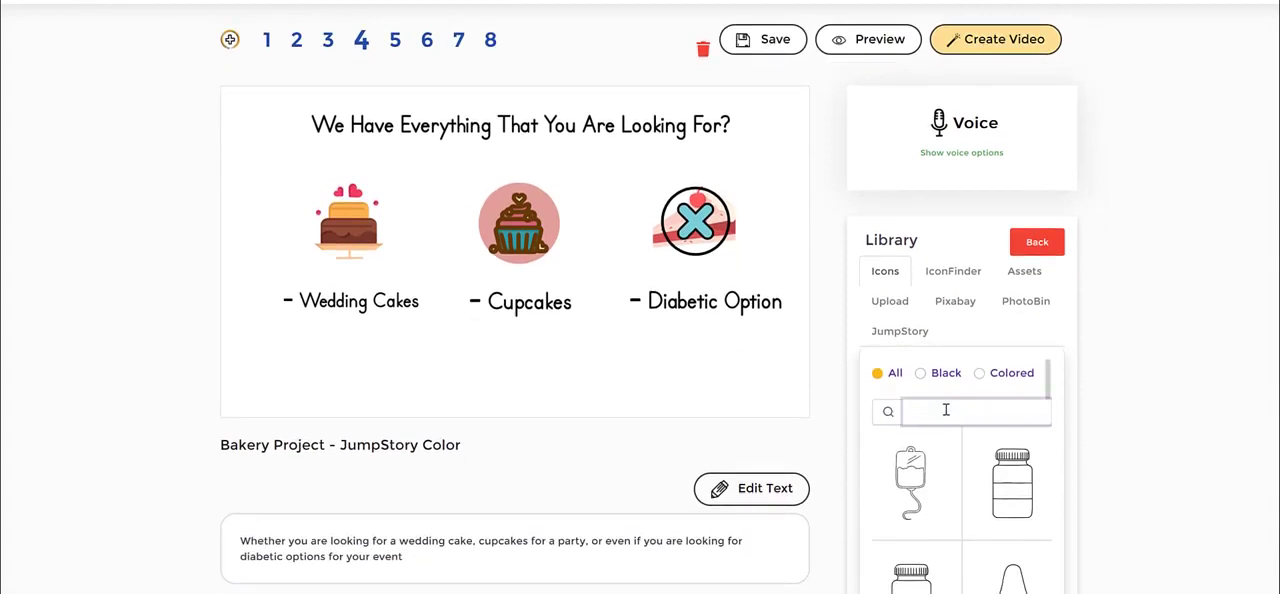
key(Return)
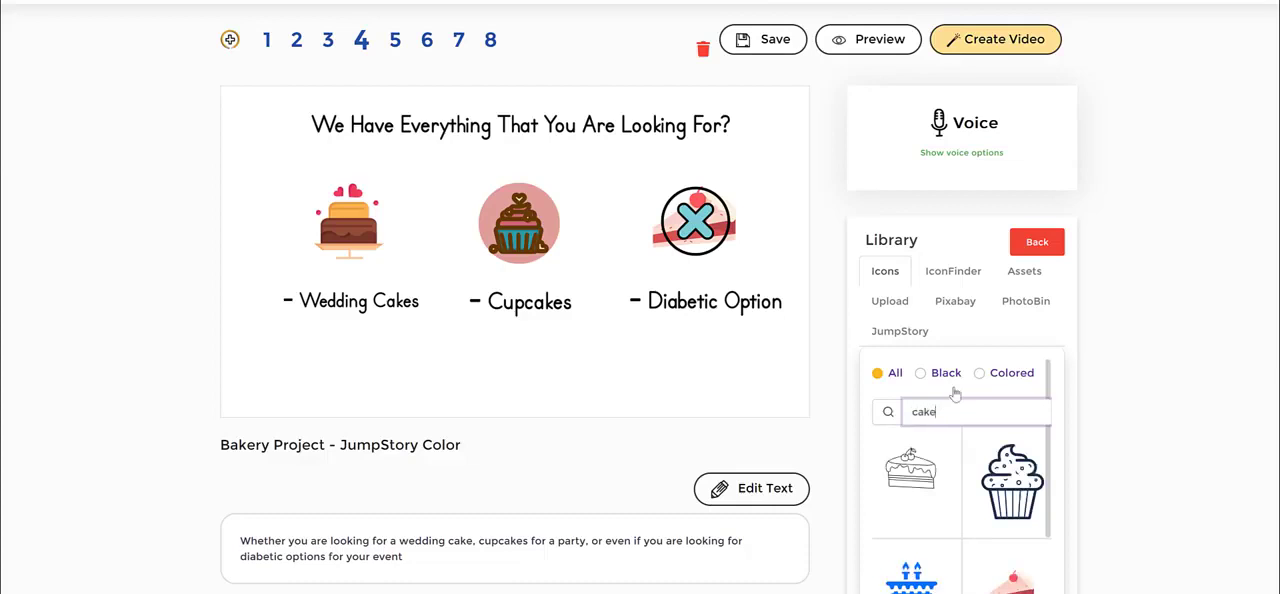
scroll(998, 535, down, 10)
scroll(988, 467, down, 3)
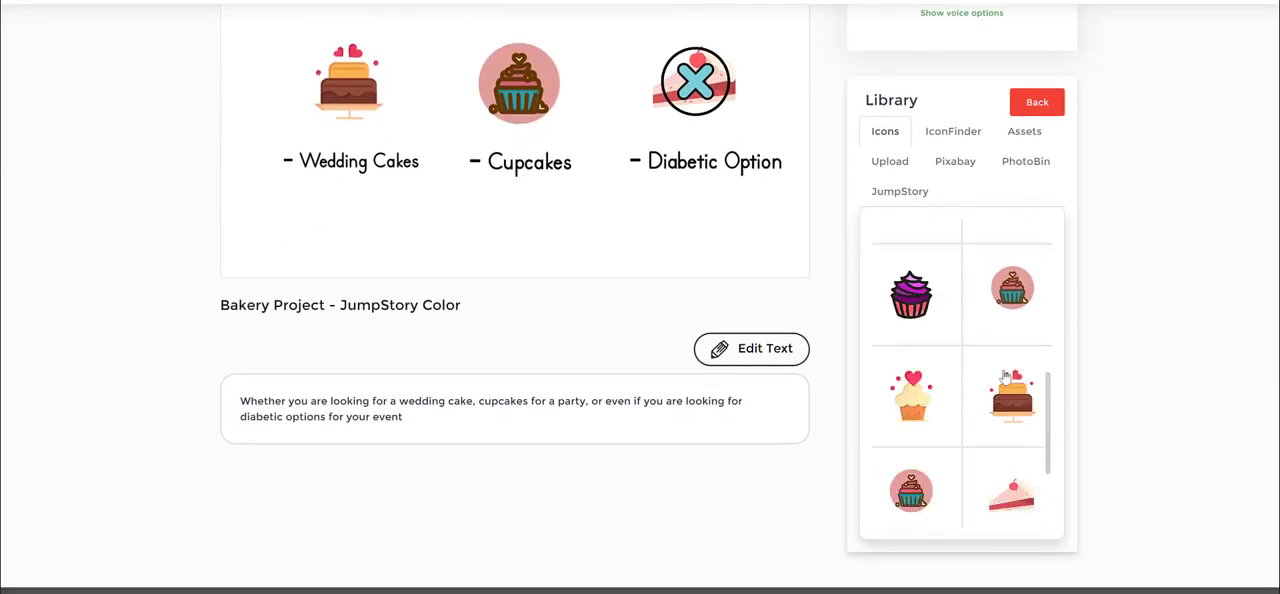
scroll(1154, 285, up, 2)
scroll(1050, 398, down, 2)
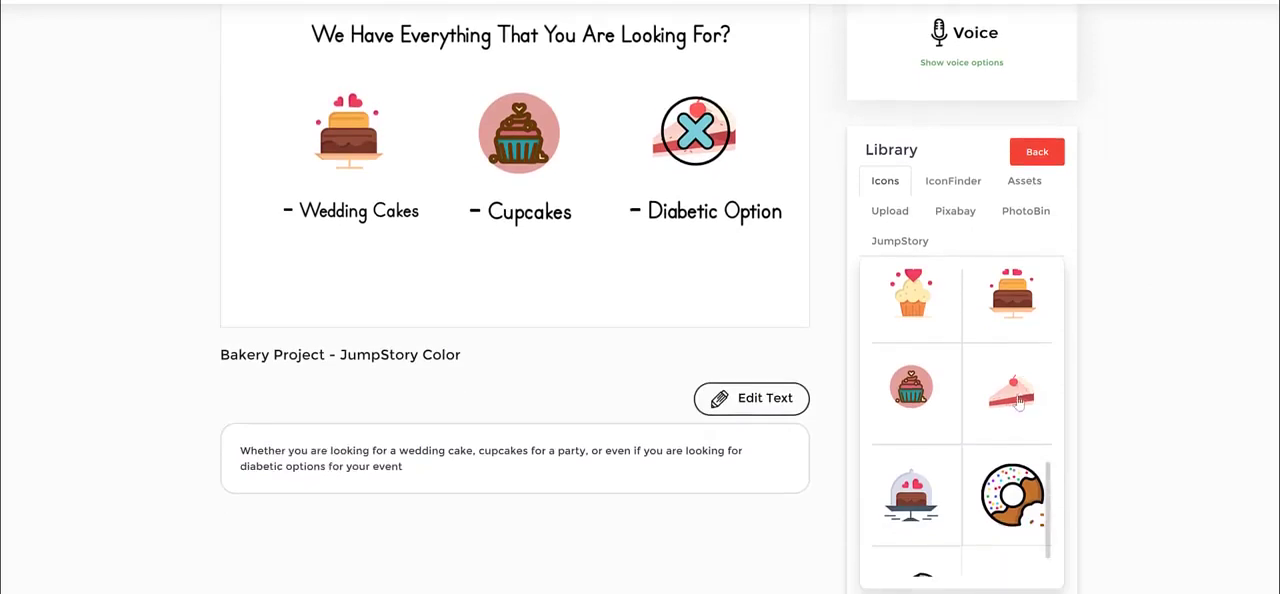
click(975, 493)
scroll(1008, 370, up, 3)
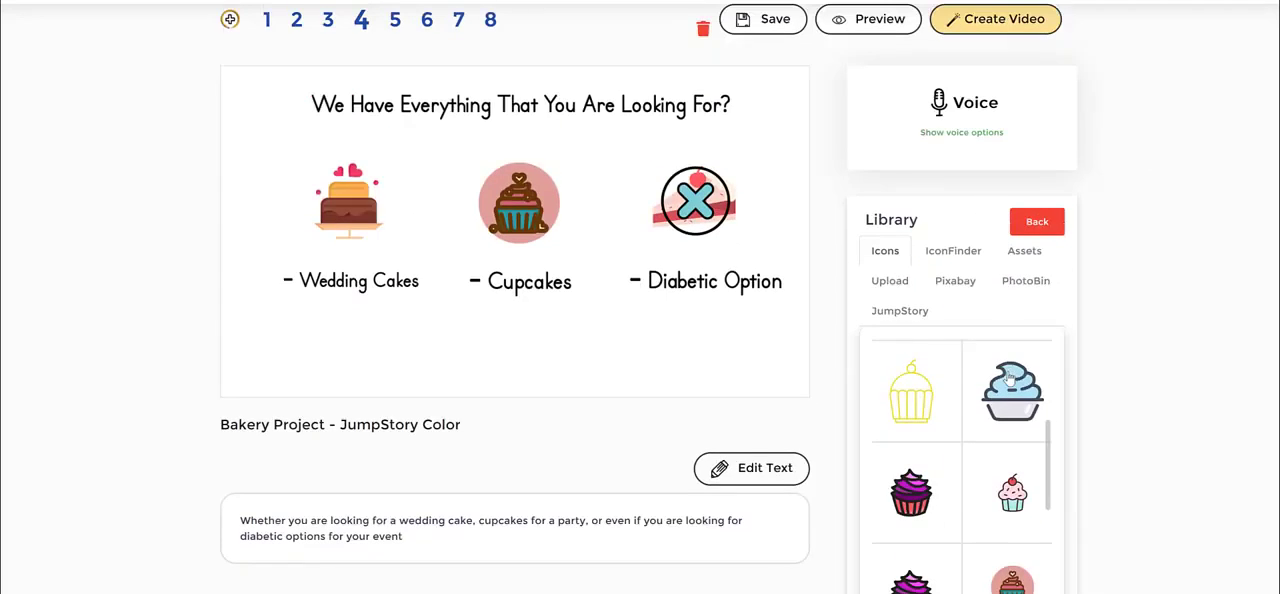
- Search IconFinder for "bake" and look through the icons it offers
click(955, 258)
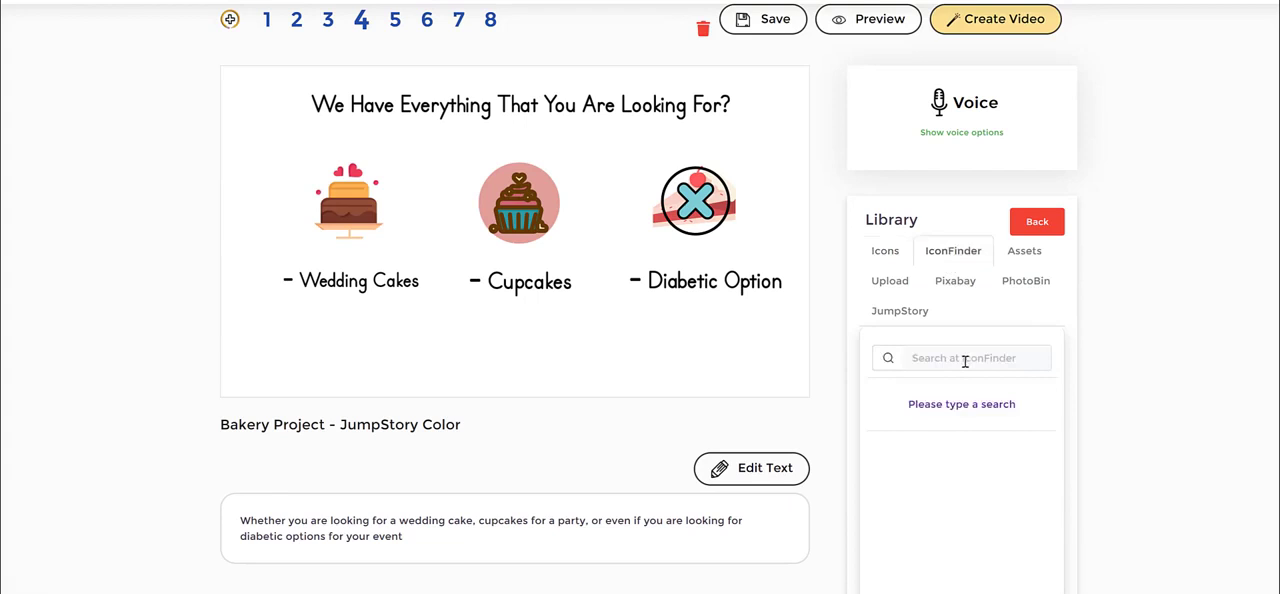
click(965, 362)
text(cak)
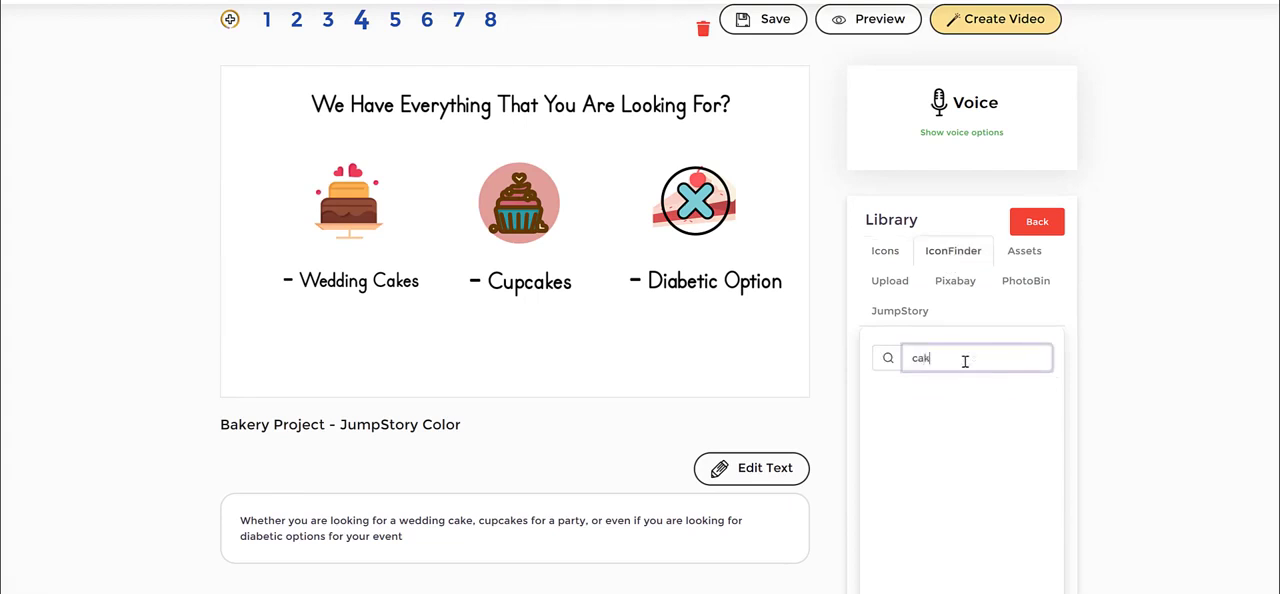
key(BackSpace)
key(BackSpace)
key(BackSpace)
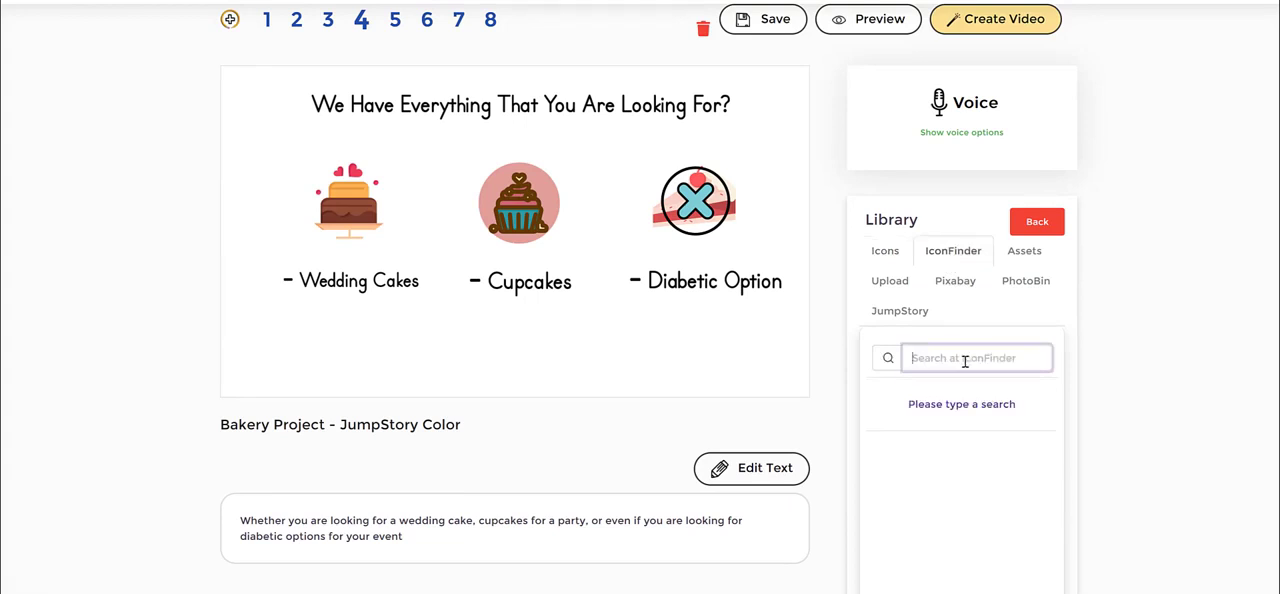
text(bake)
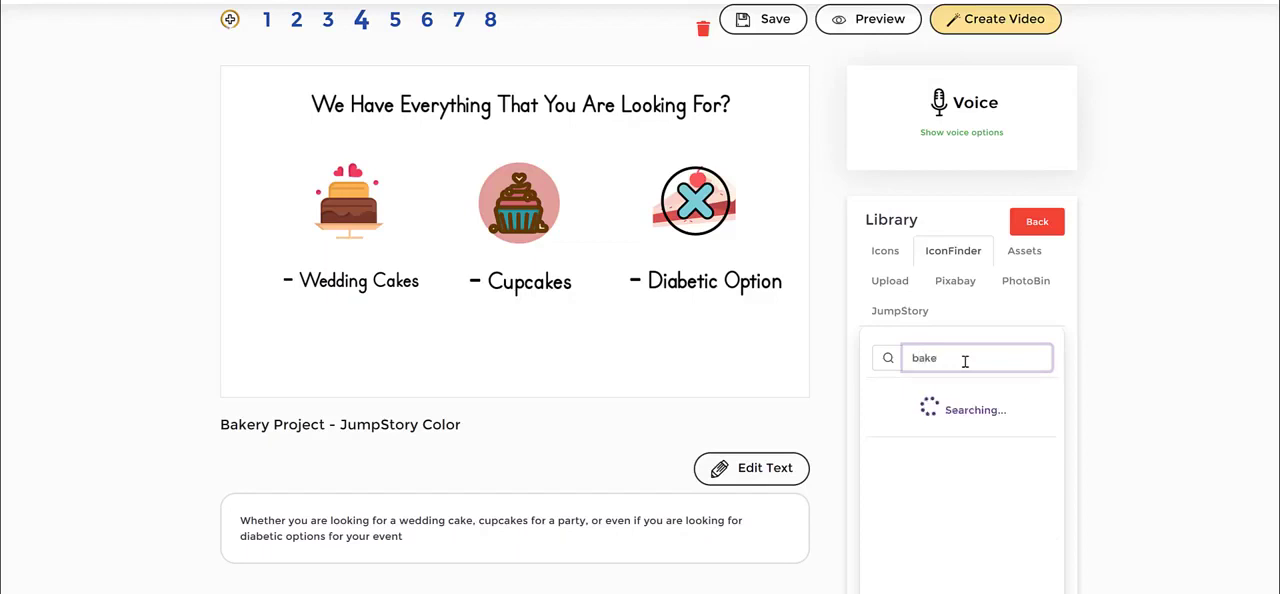
scroll(977, 449, down, 1)
scroll(977, 449, down, 1)
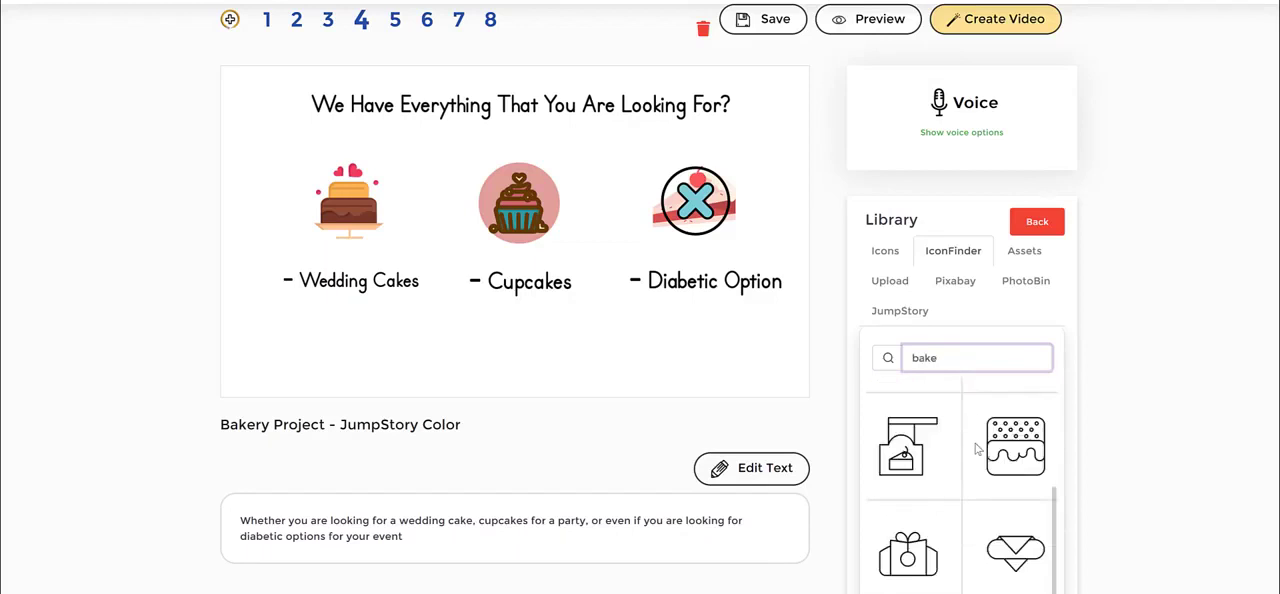
scroll(977, 449, up, 3)
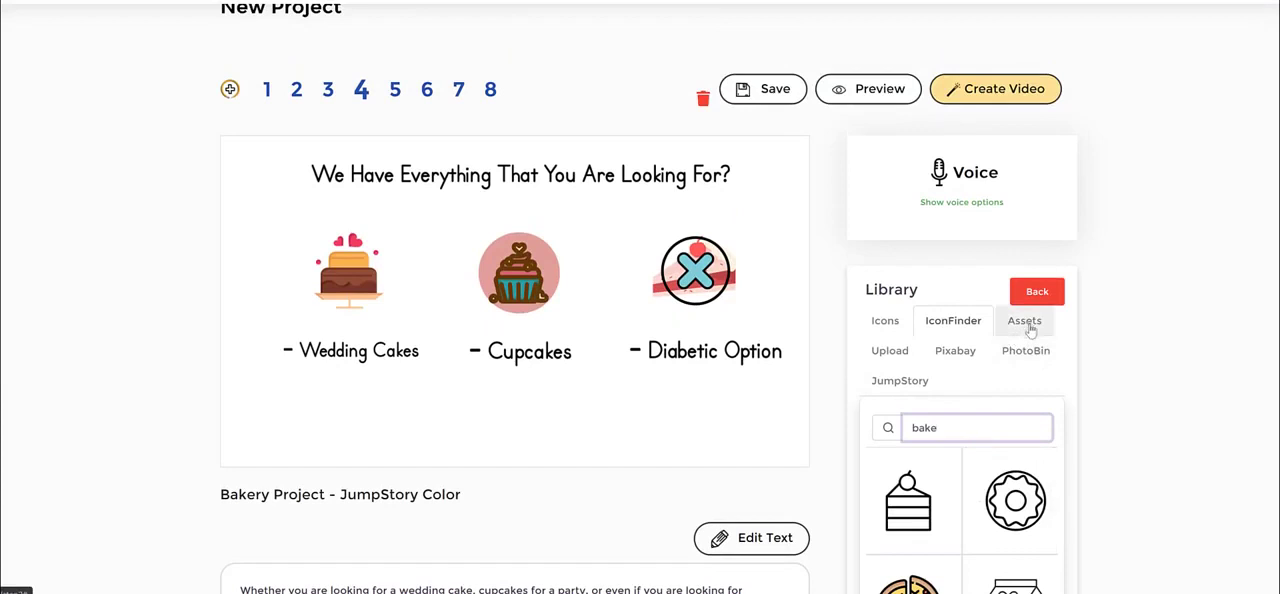
- Show the Assets collection of the library and look through its shapes
click(1030, 330)
scroll(1154, 306, down, 1)
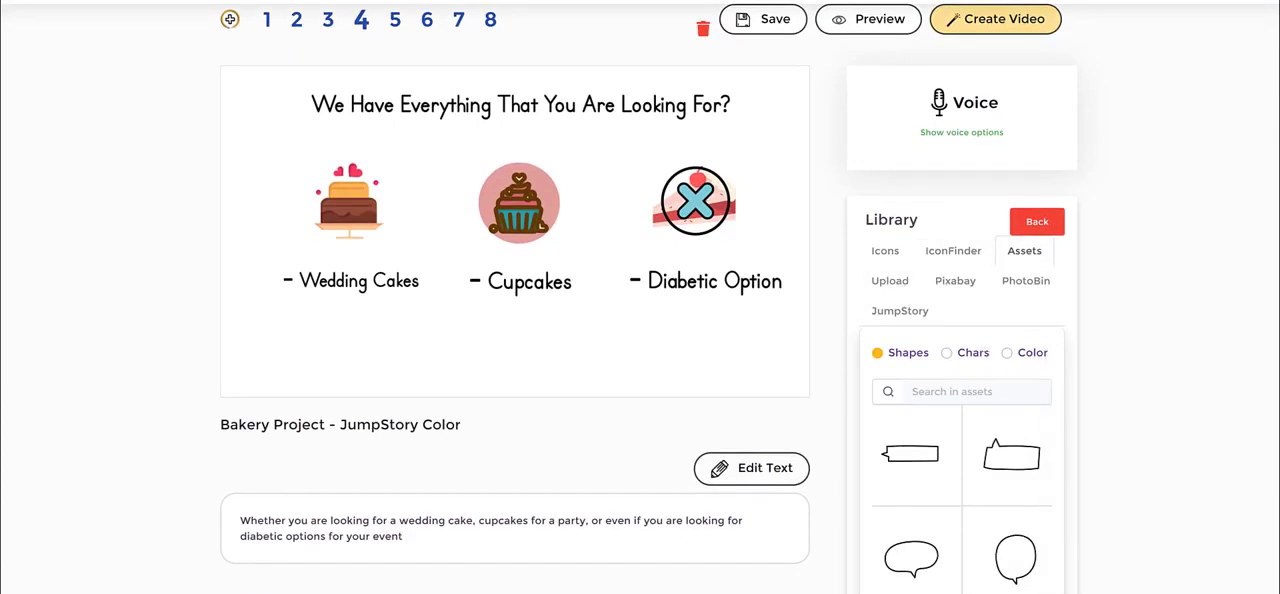
scroll(989, 410, down, 2)
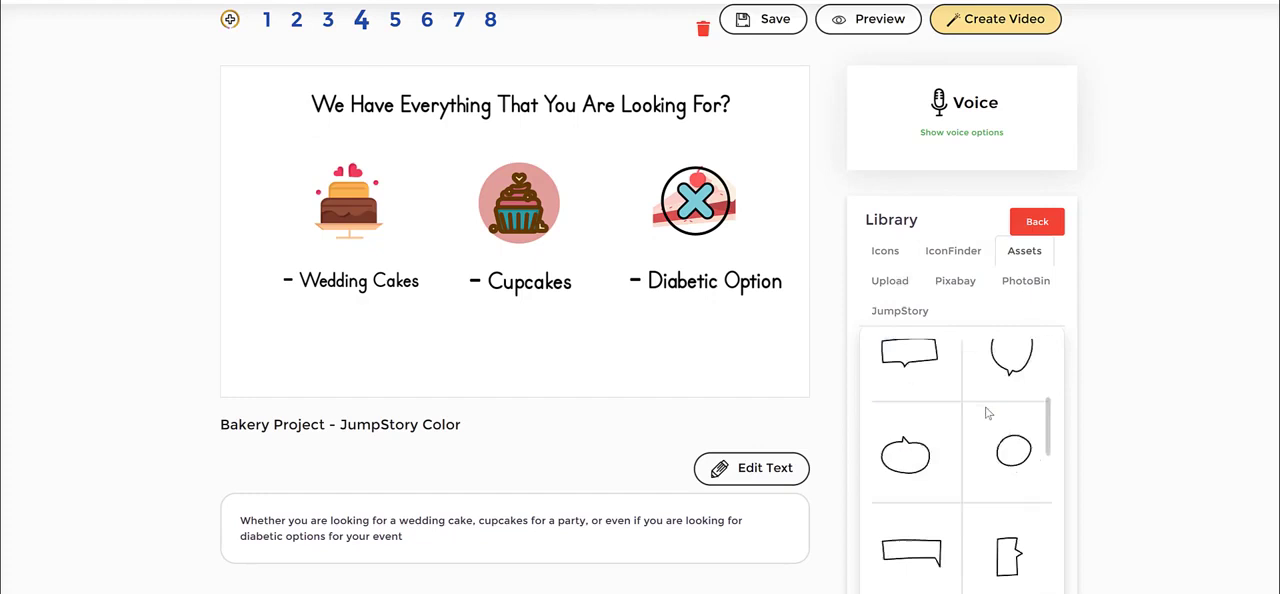
scroll(985, 415, up, 3)
scroll(1151, 377, down, 1)
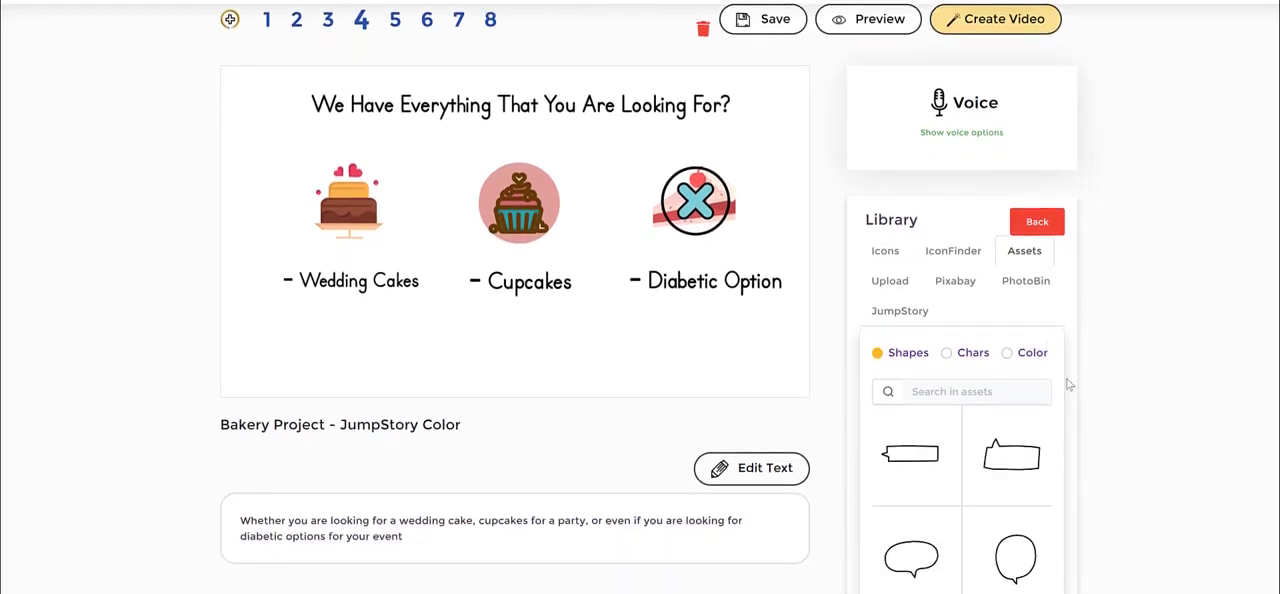
- Limit the assets to Chars, search them for "chef" and look through the characters
click(974, 390)
text(chef)
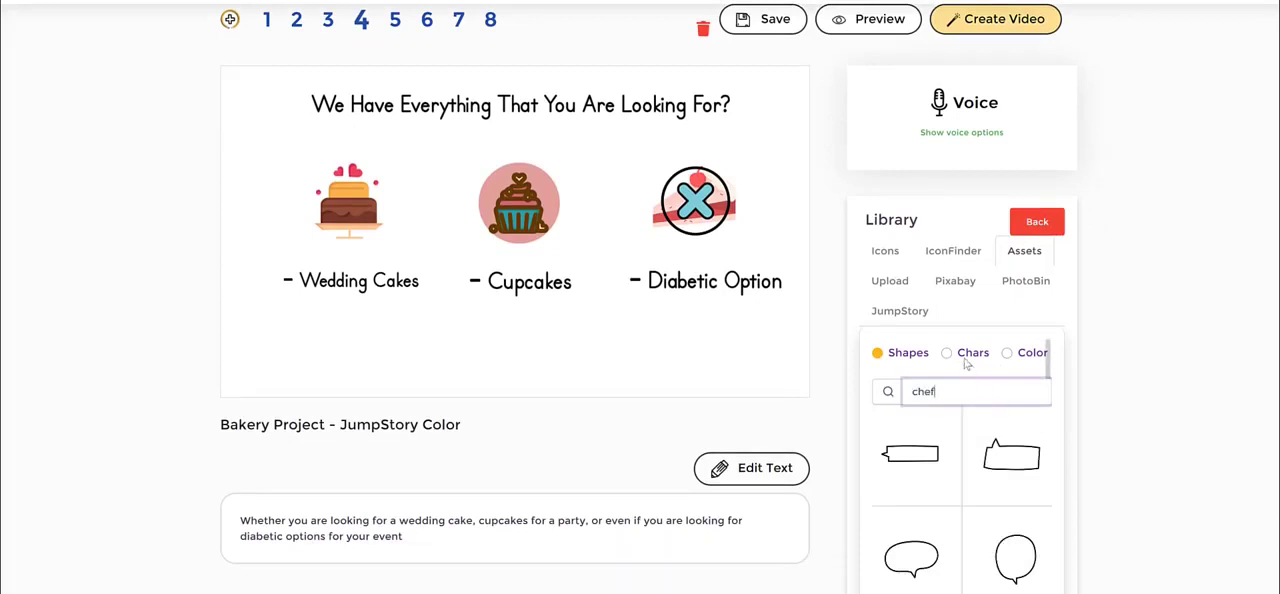
click(950, 356)
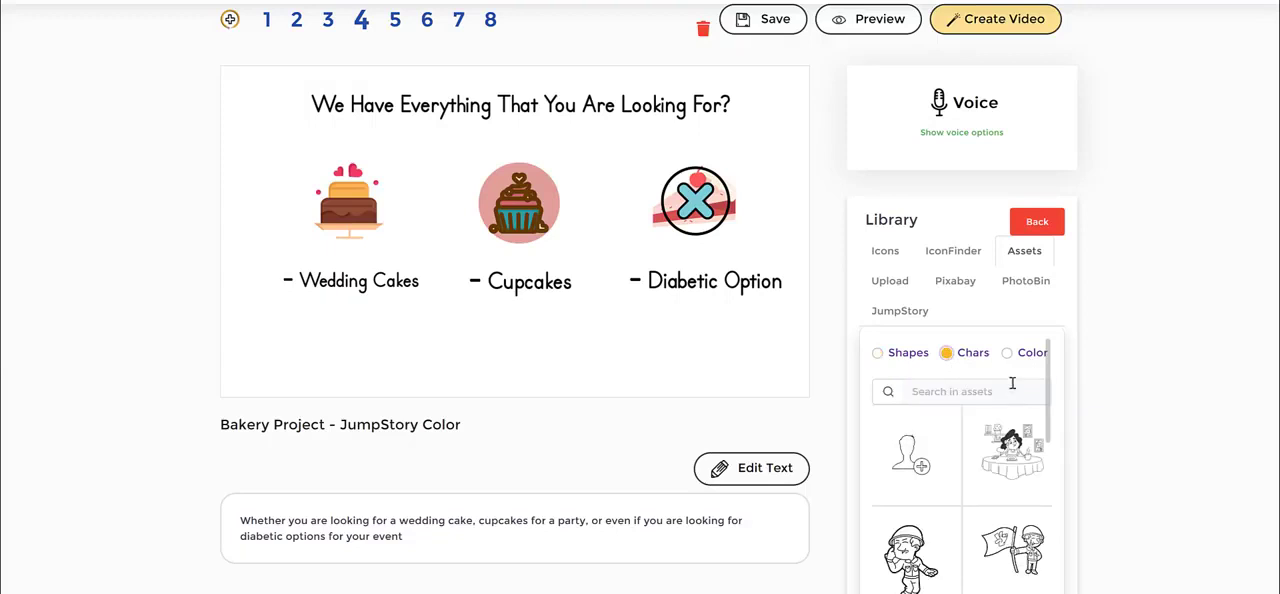
click(1007, 353)
click(950, 358)
click(1026, 358)
click(948, 357)
click(958, 392)
text(chef)
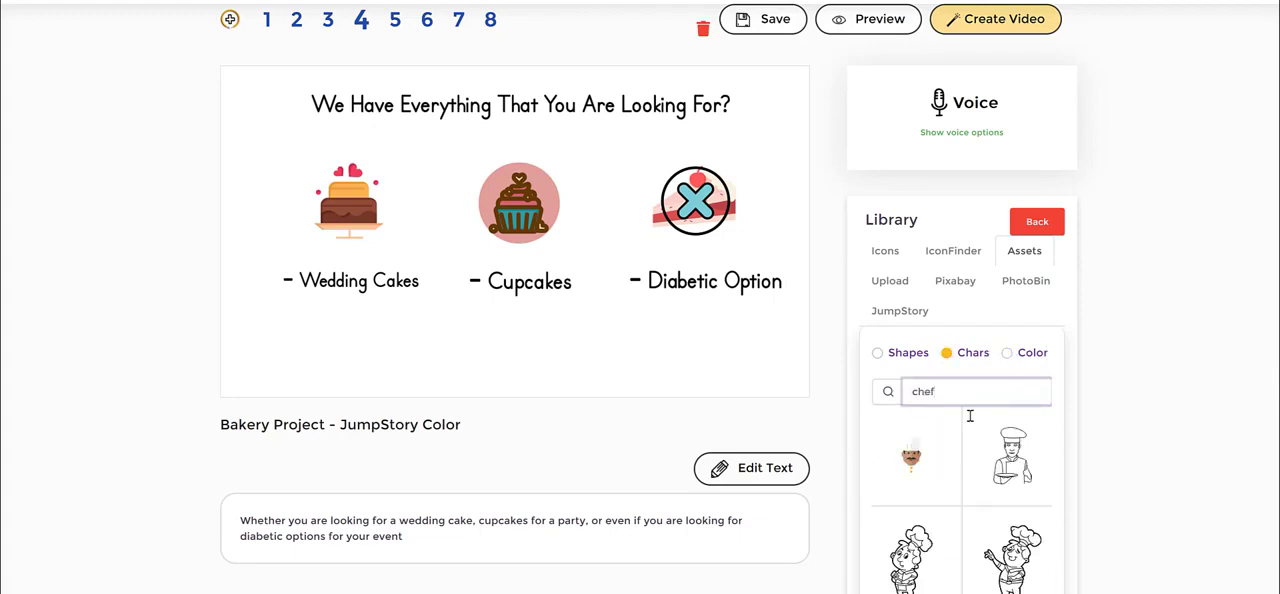
scroll(979, 429, down, 3)
click(968, 561)
scroll(1005, 400, up, 5)
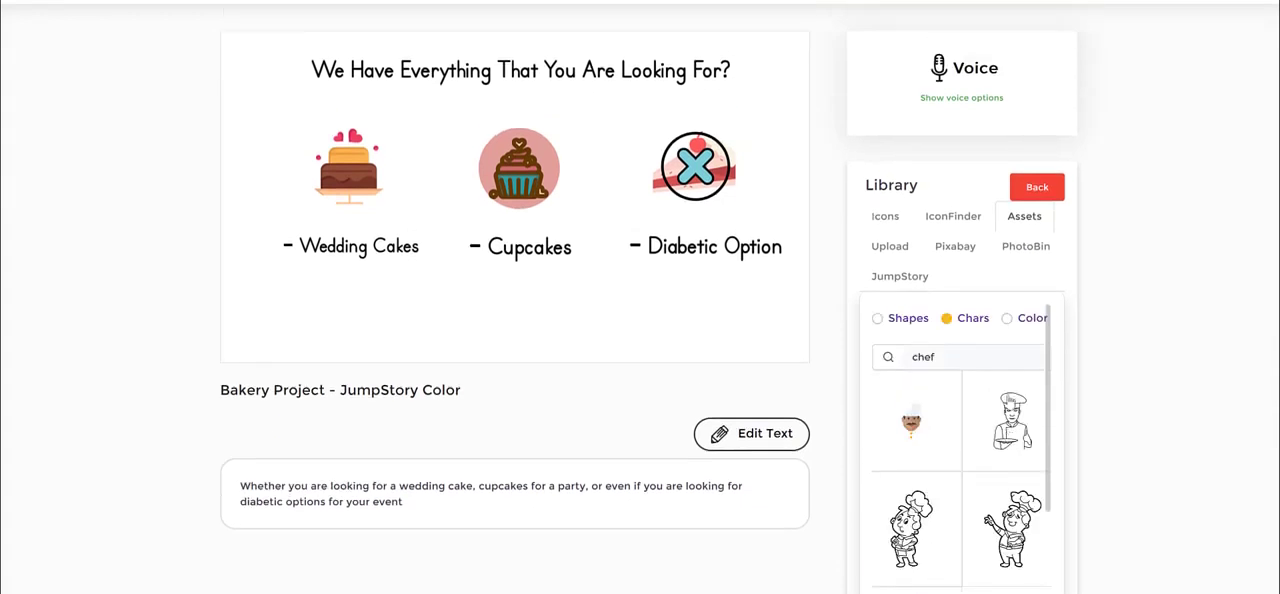
- Limit the assets to Color, search them for "chef" and look through the coloured characters
click(1020, 357)
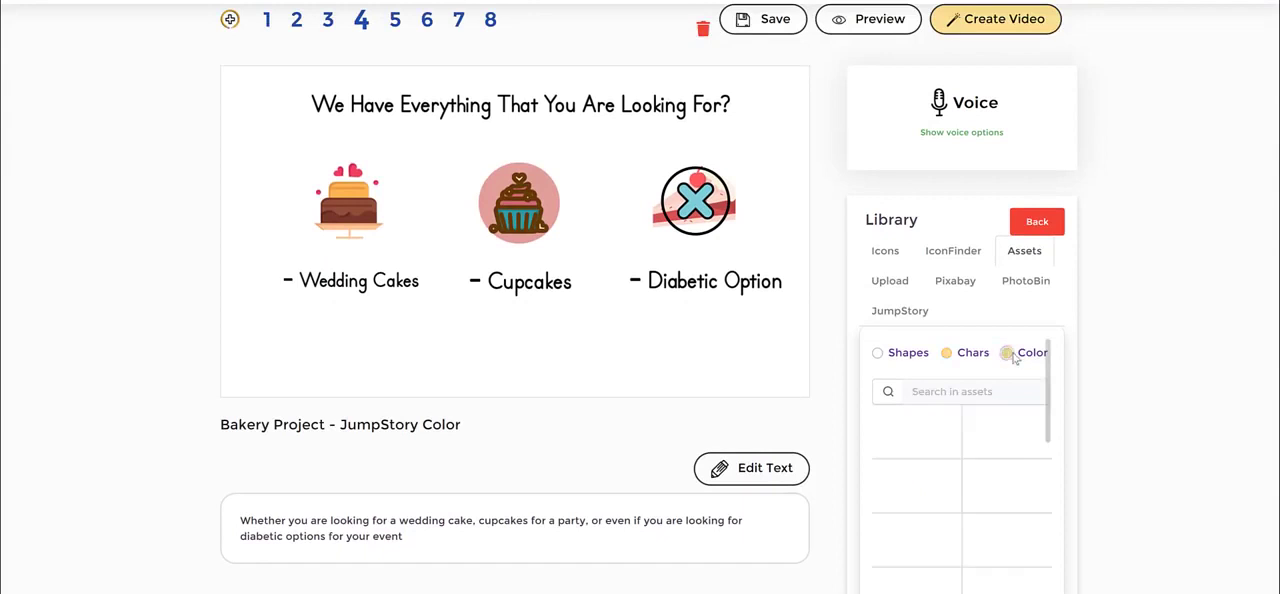
click(967, 390)
text(chef)
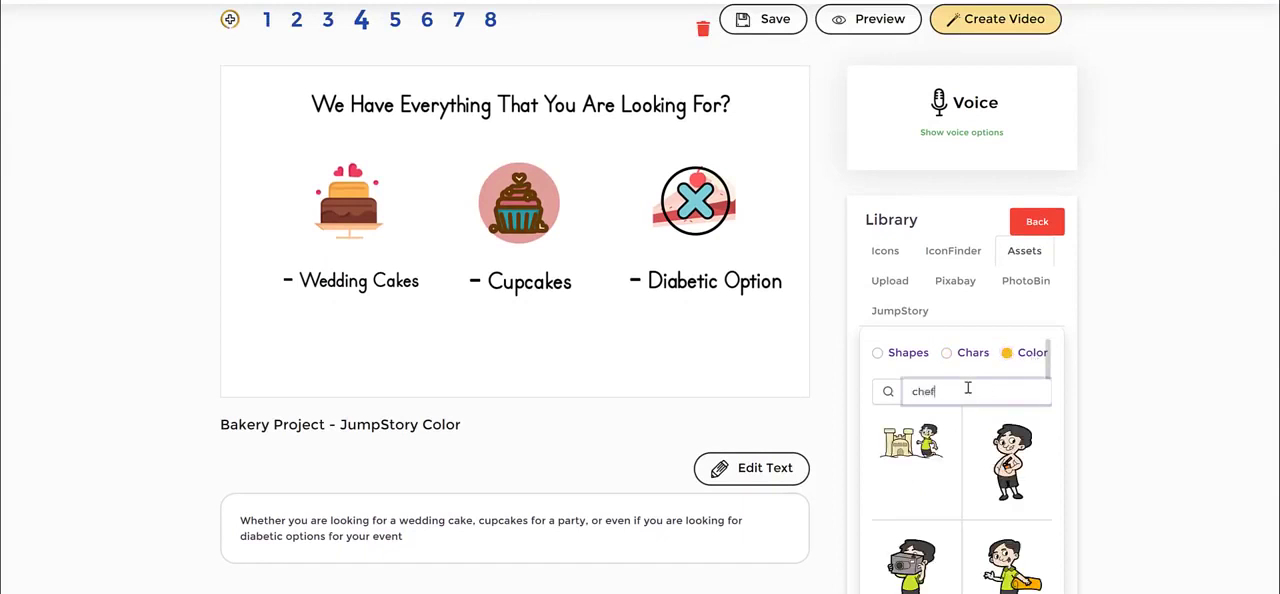
scroll(1010, 410, down, 5)
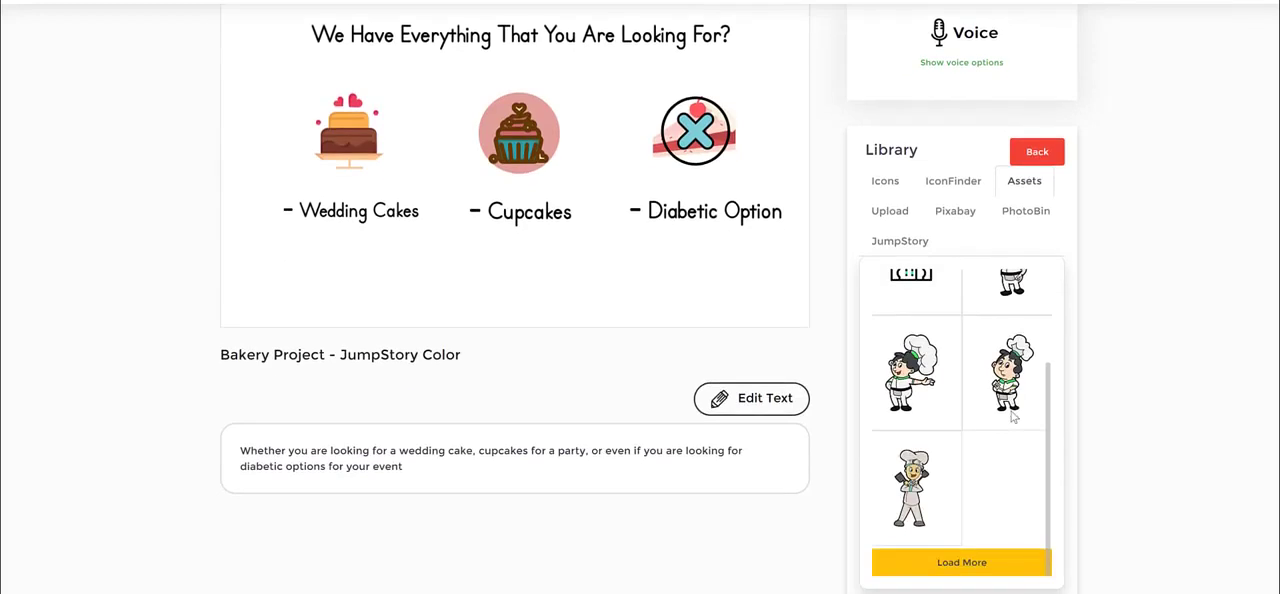
scroll(1013, 418, up, 5)
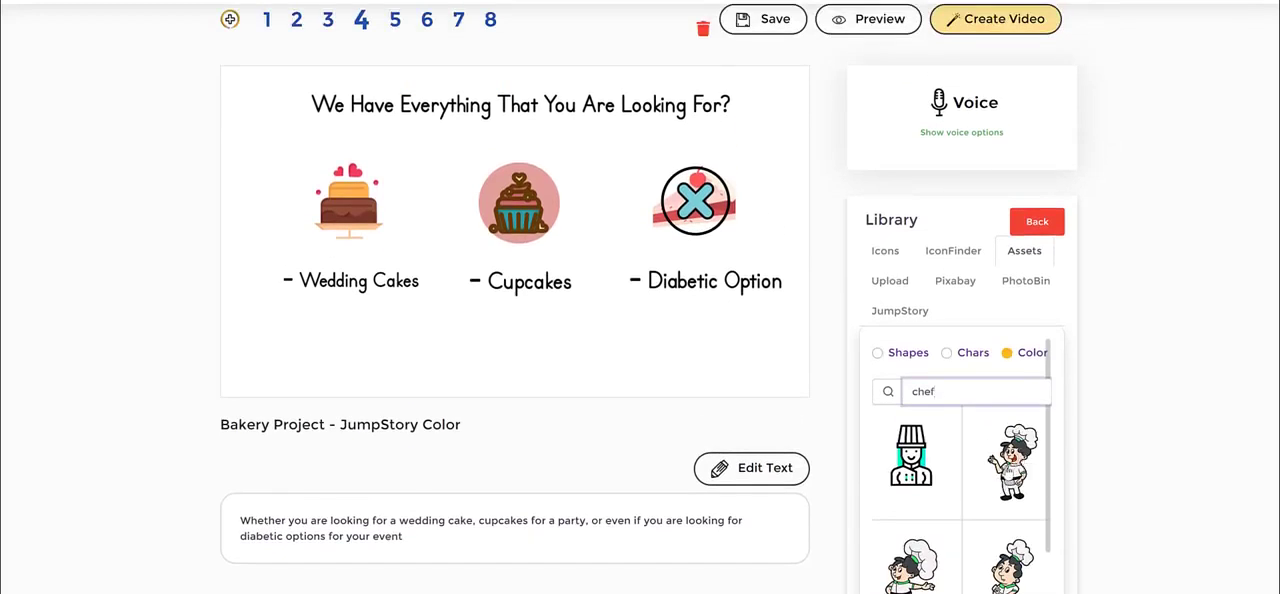
scroll(1018, 468, down, 3)
scroll(1008, 465, up, 3)
scroll(1023, 465, down, 3)
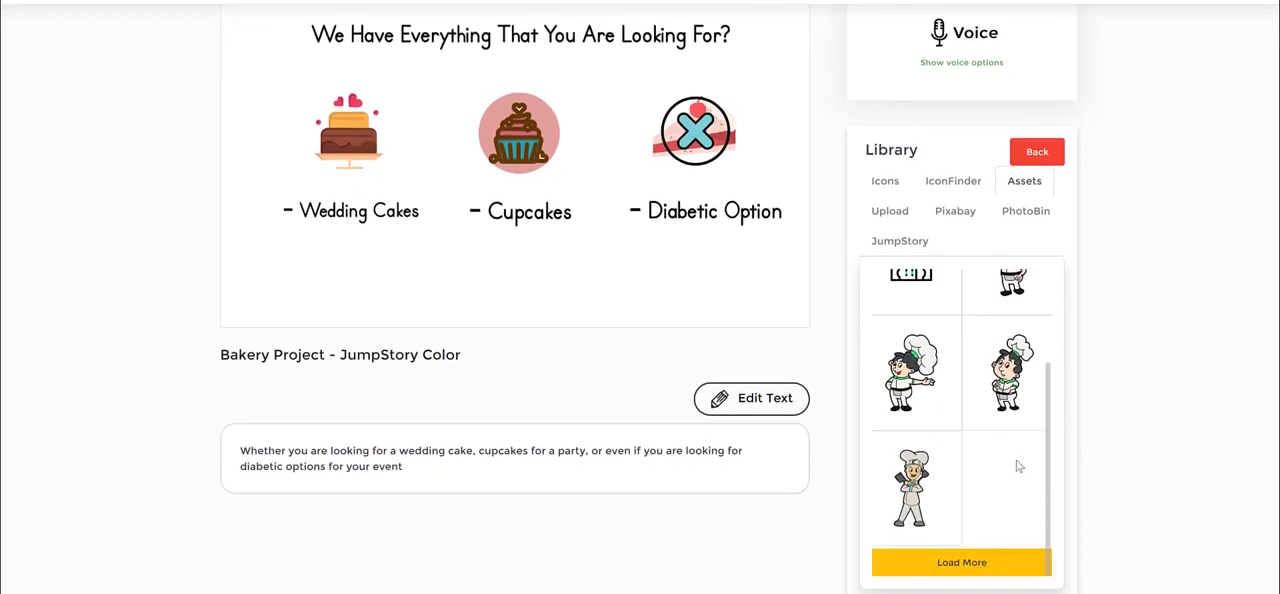
- Add the chef with crossed arms holding two utensils to scene 4, shrink it and place it between the cupcake and the cake slice
click(919, 484)
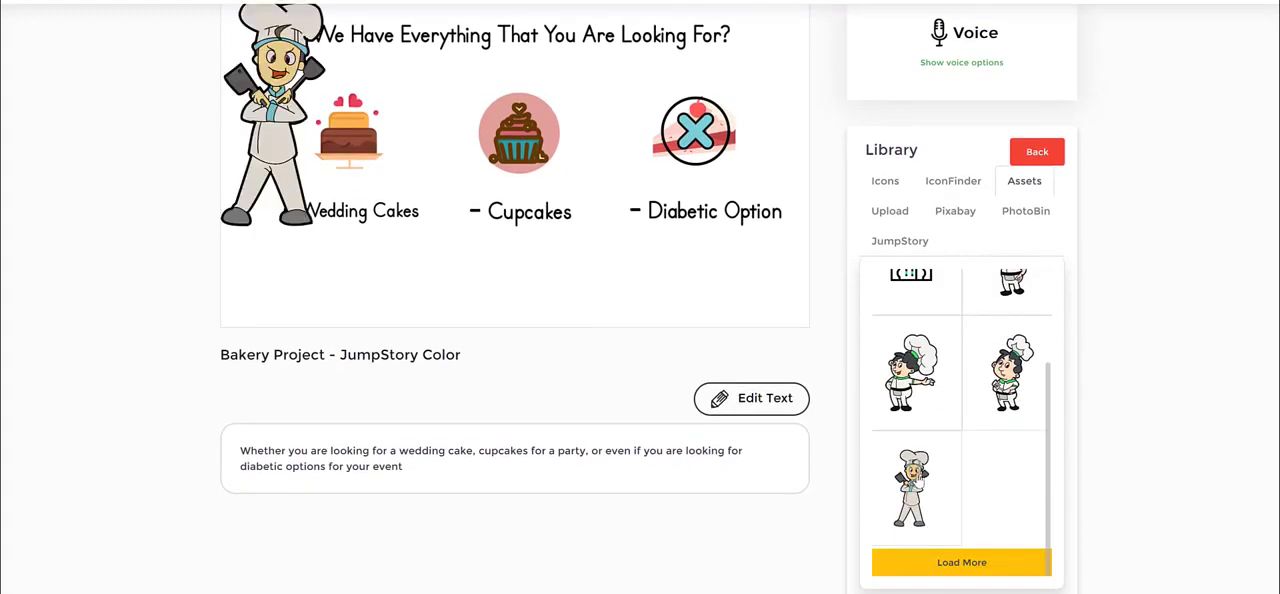
drag(284, 91, 534, 115)
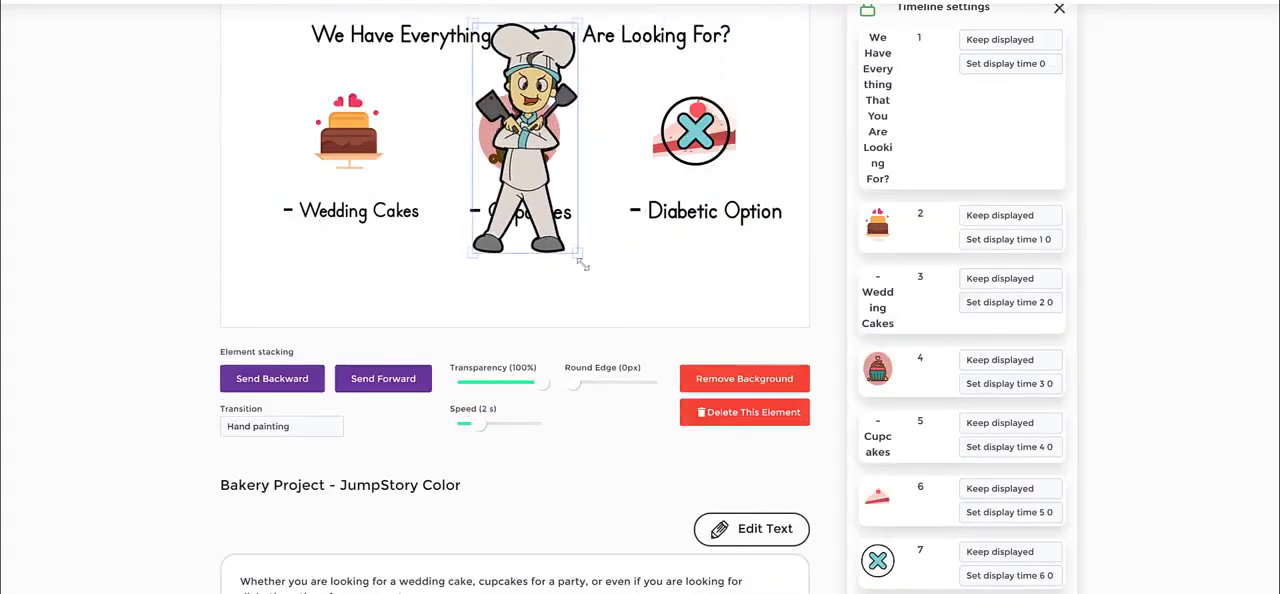
drag(577, 255, 527, 138)
drag(508, 98, 584, 148)
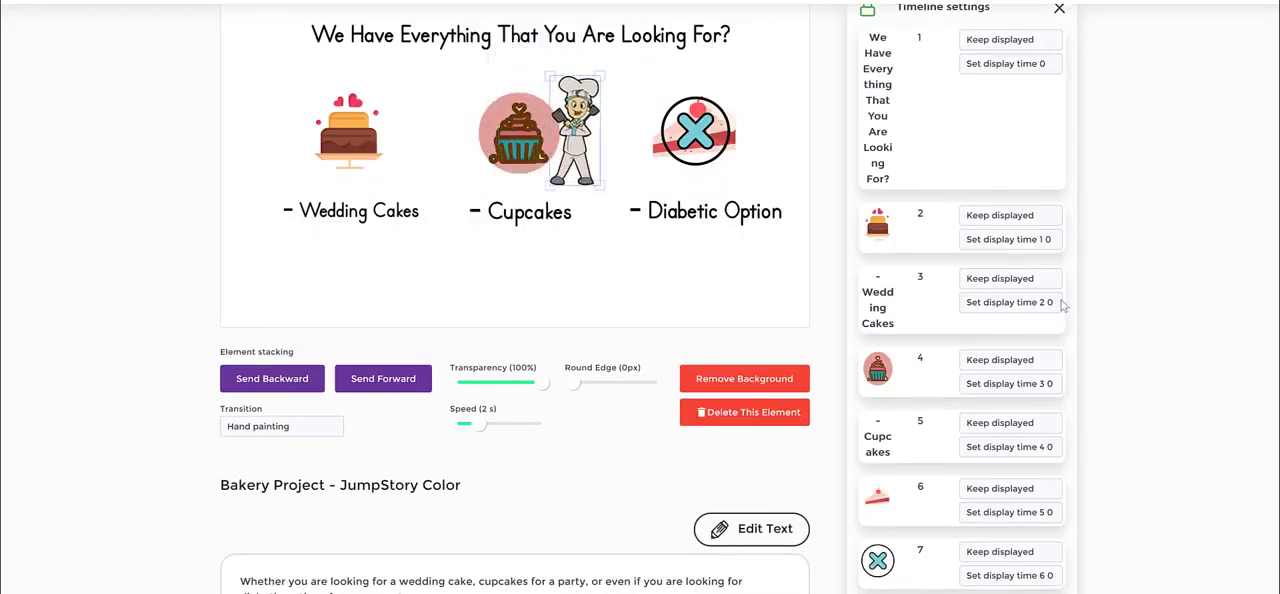
click(1114, 258)
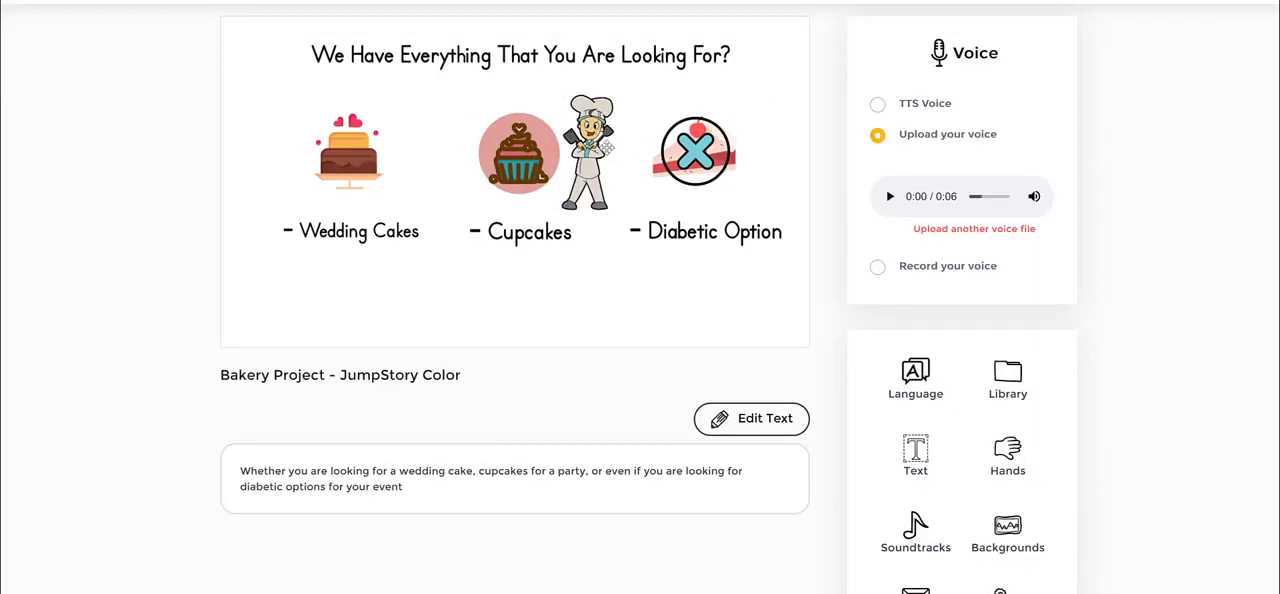
- Delete the chef character beside the cupcake from the scene
click(603, 147)
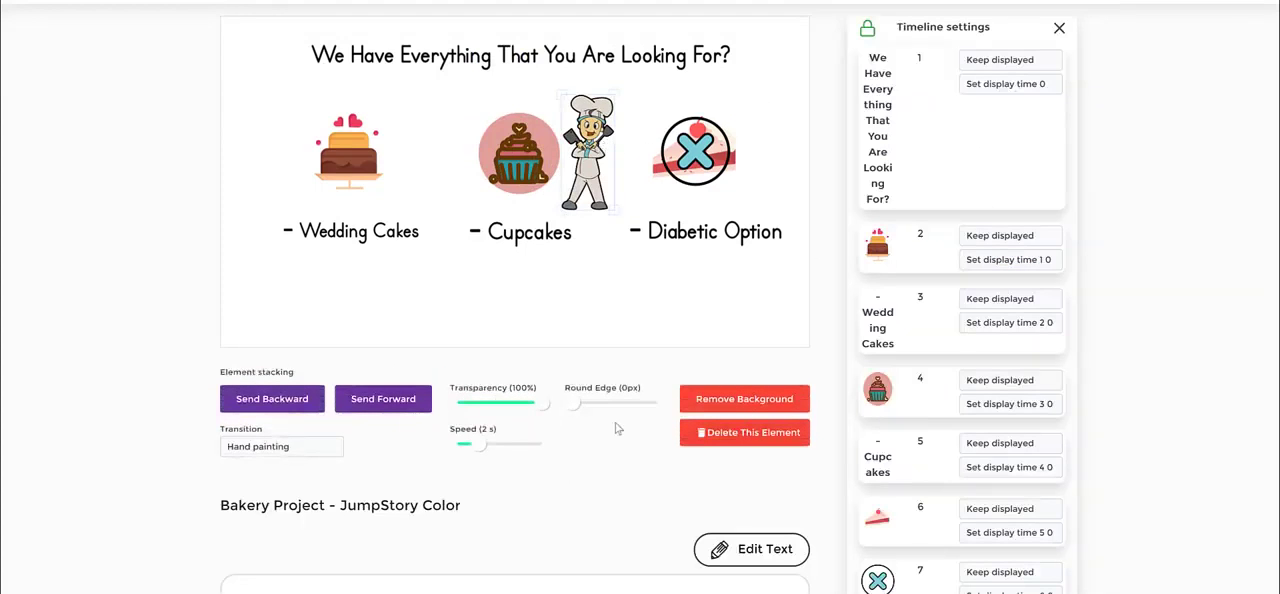
click(738, 433)
- Open the image library's Assets source and look through the chef characters again
click(1008, 381)
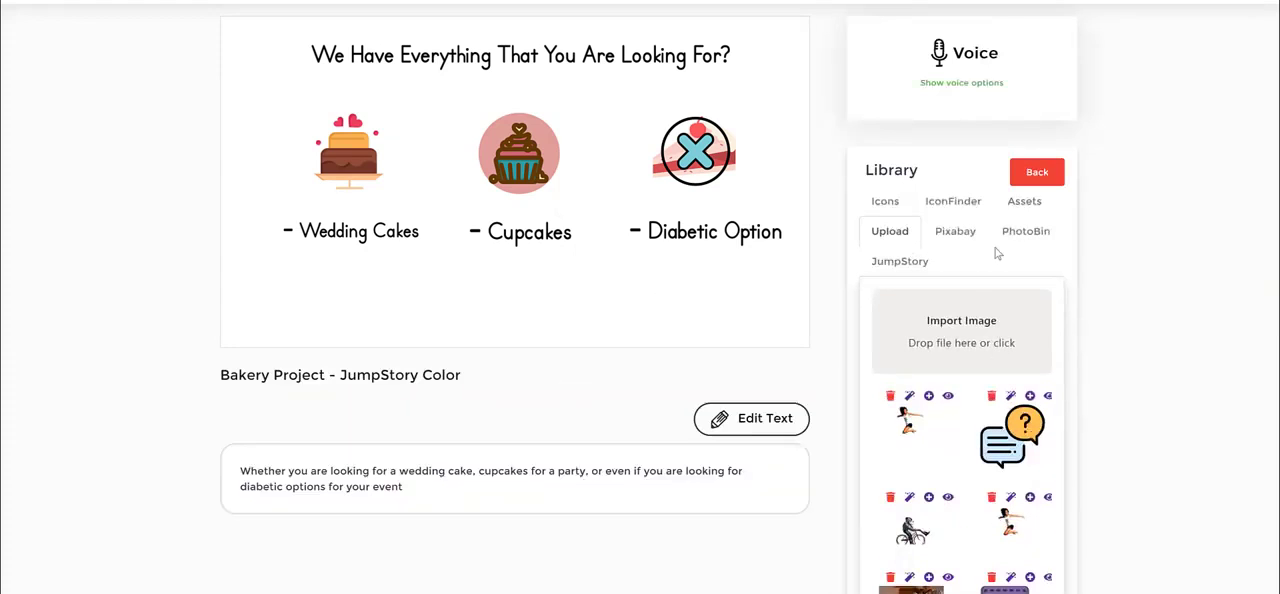
click(1024, 201)
scroll(1020, 355, up, 3)
scroll(1016, 367, down, 3)
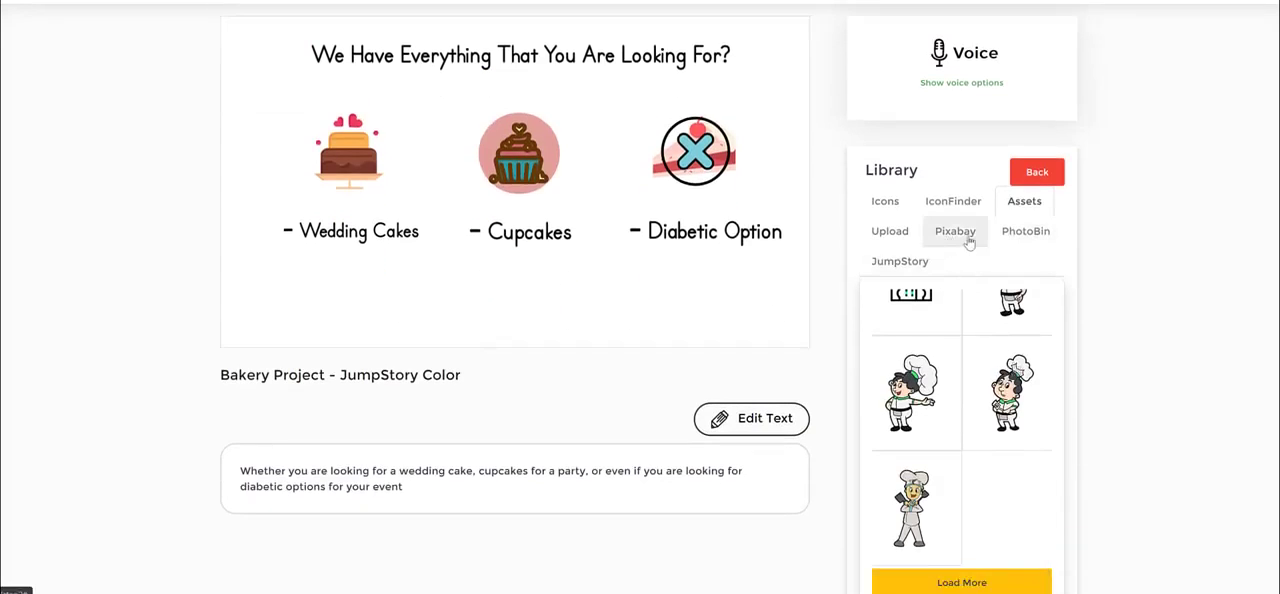
- Search the JumpStory source for "cook" and look through the icons
click(906, 266)
click(941, 300)
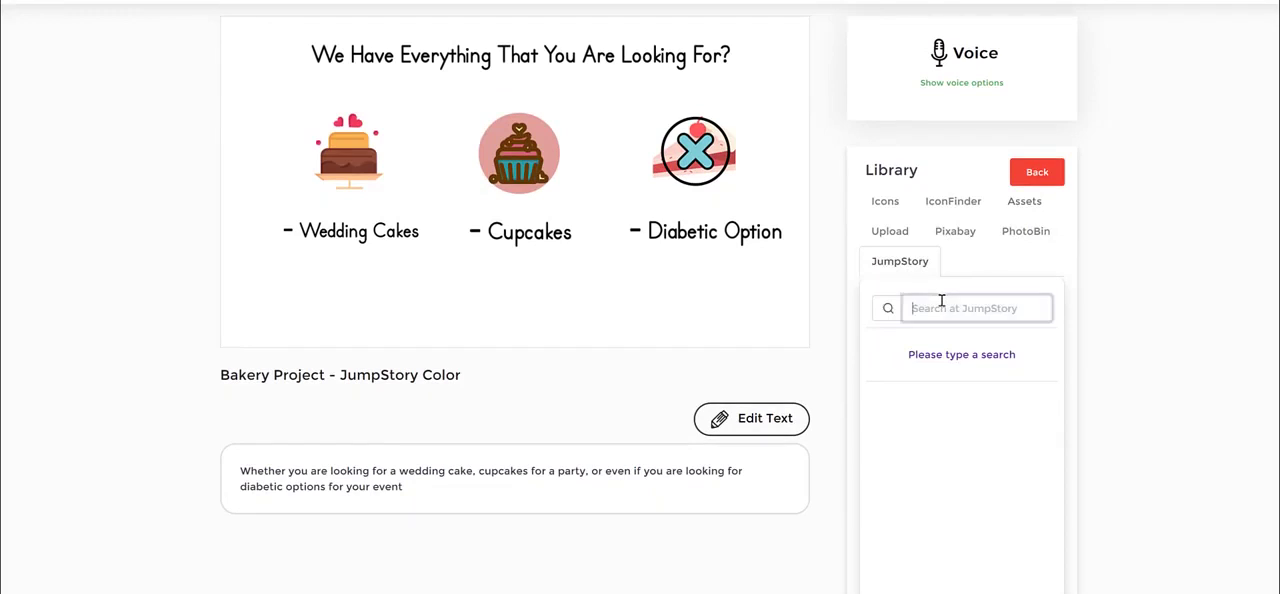
text(cook)
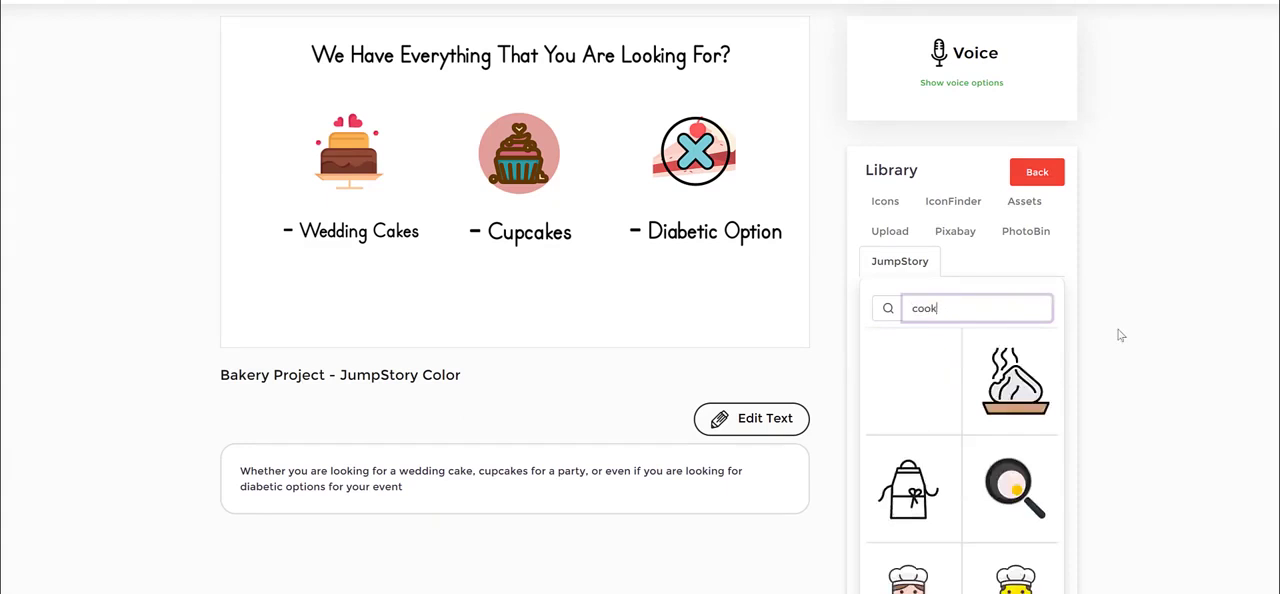
scroll(1040, 415, down, 1)
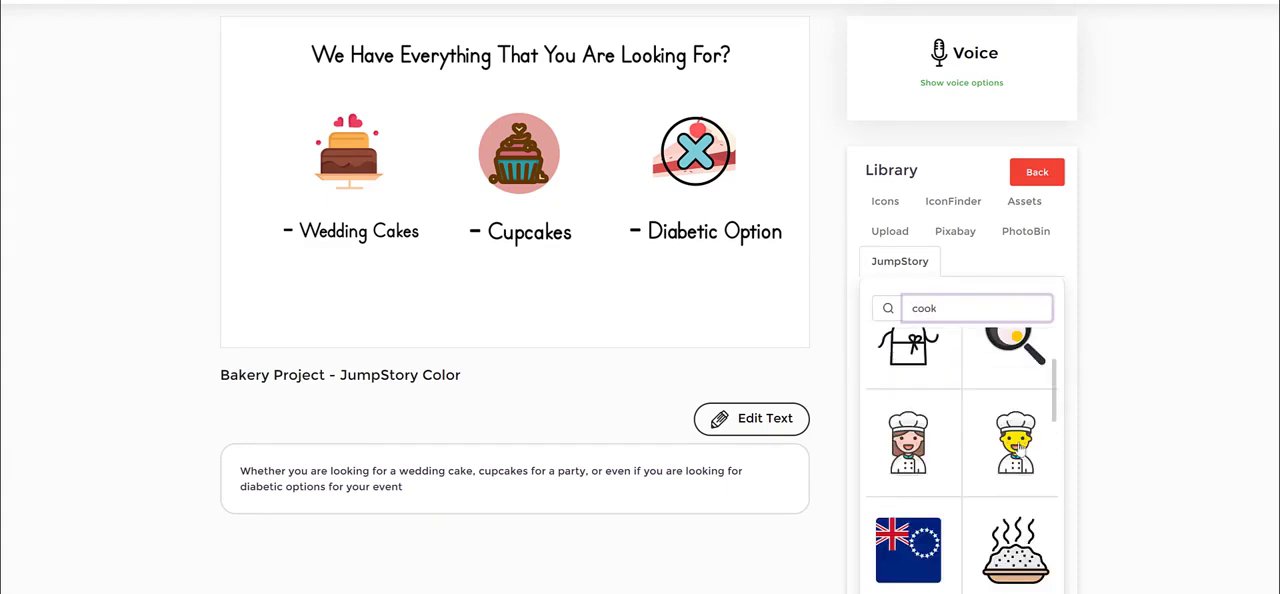
scroll(975, 465, down, 2)
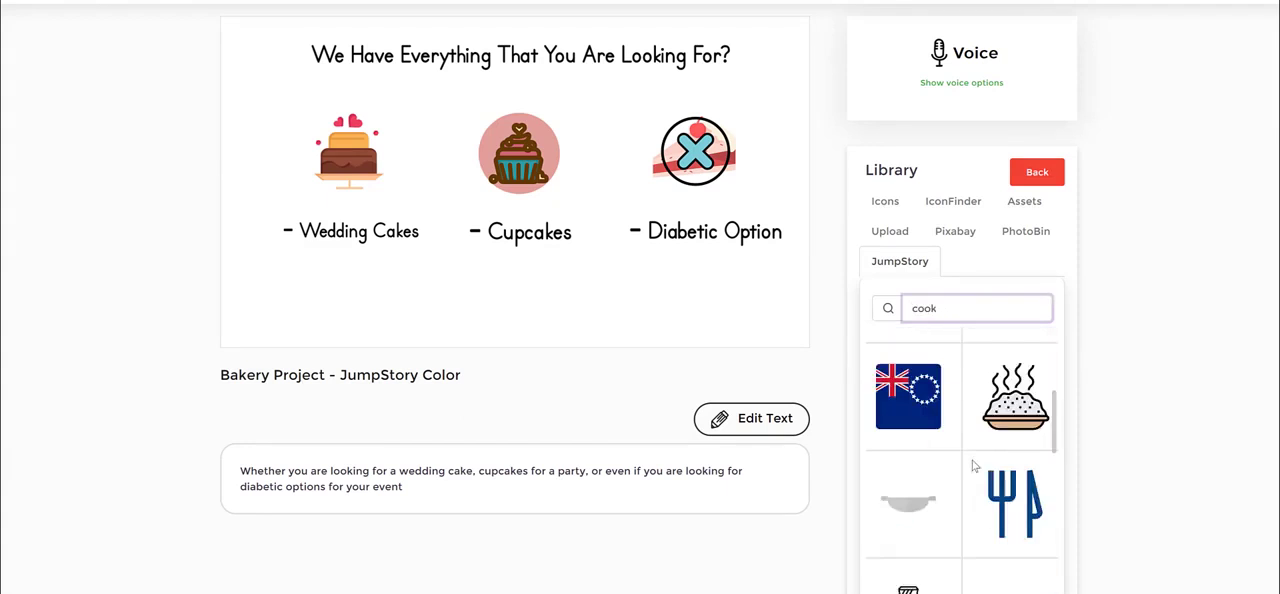
- Add the brown-haired female cook icon to scene 4 and move it between the cupcake and the cake slice
scroll(974, 465, up, 2)
click(975, 465)
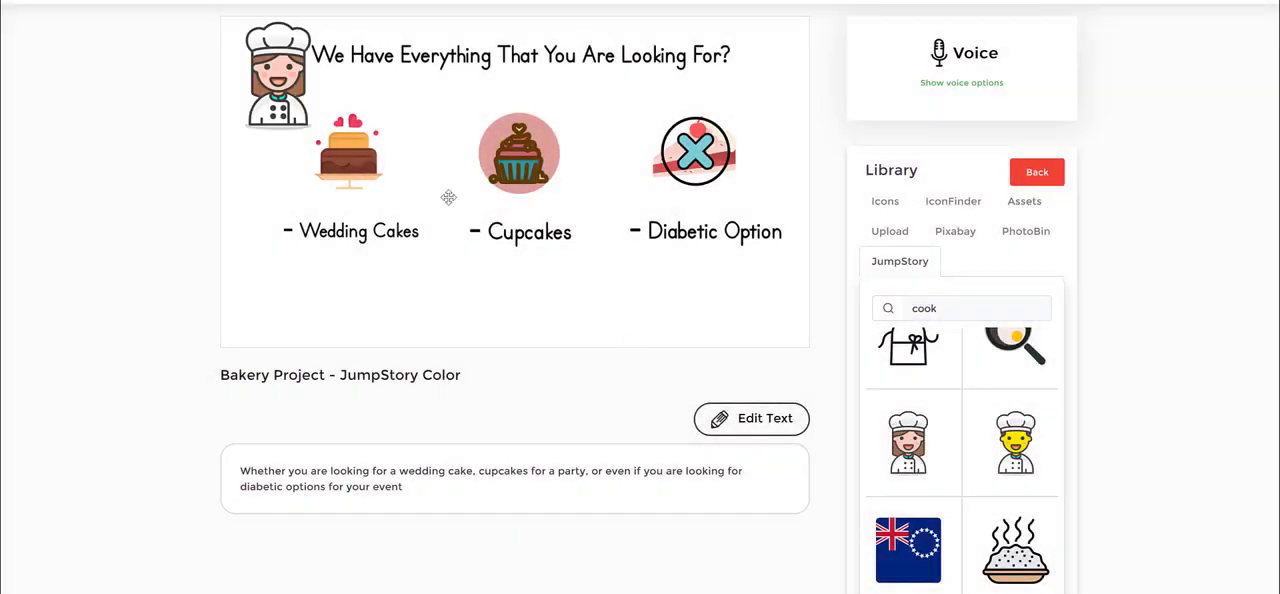
click(306, 84)
drag(306, 84, 619, 161)
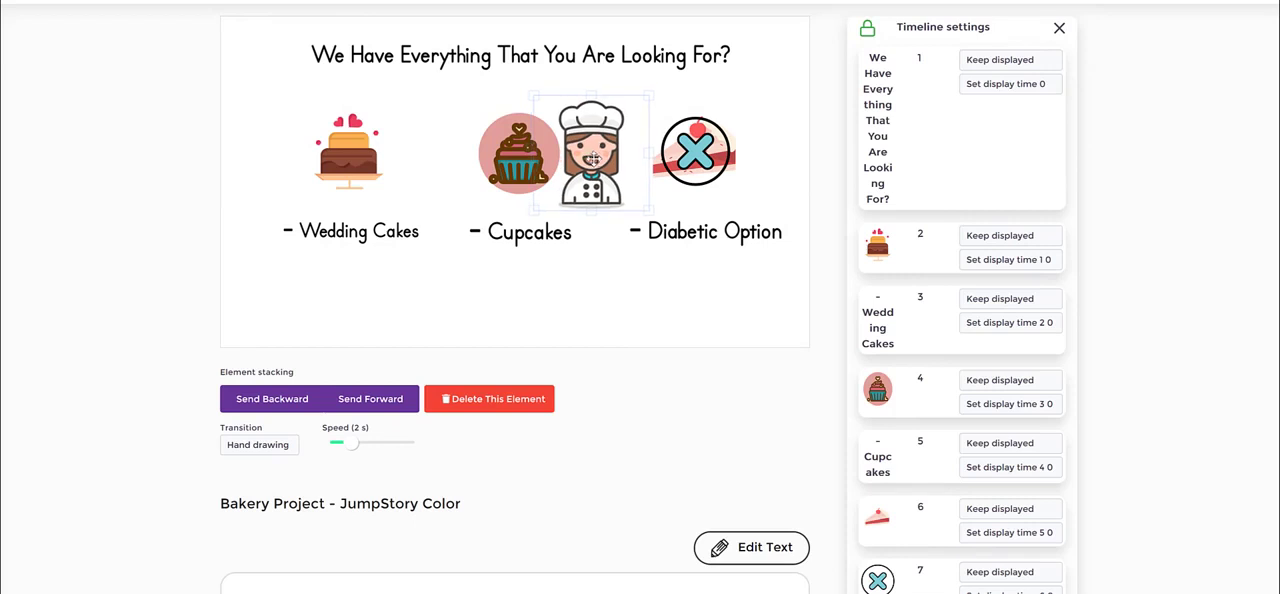
- Nudge the cupcake down and shrink the female cook so she fits between the cupcake and the cake slice
drag(501, 166, 503, 178)
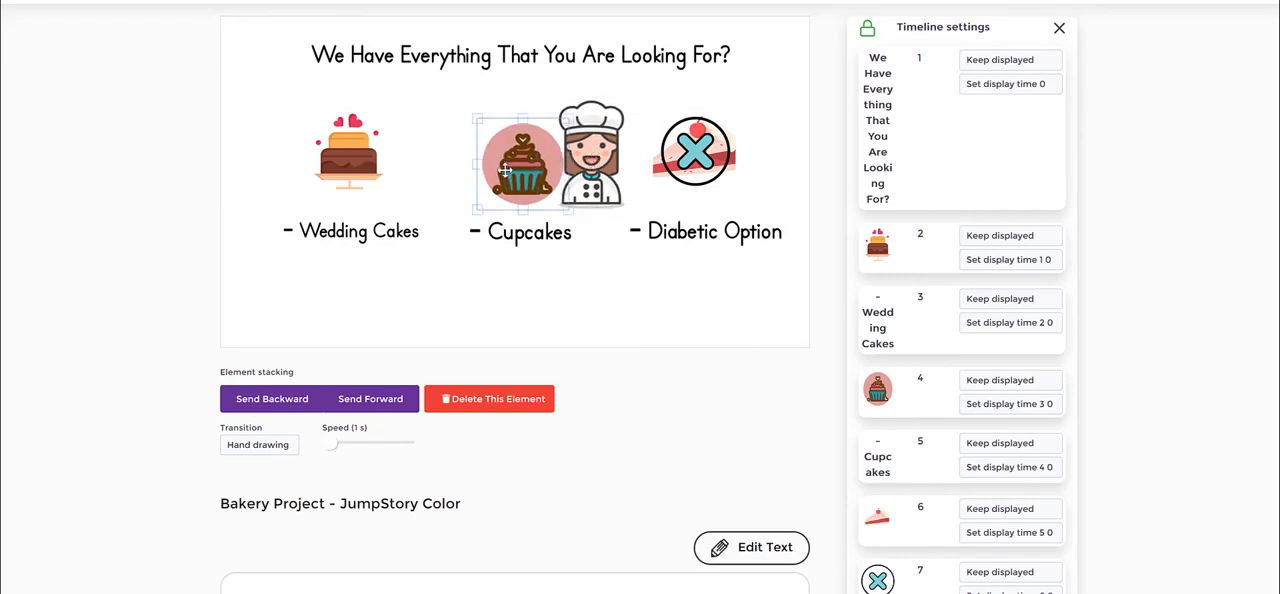
drag(603, 143, 604, 151)
mouse_move(617, 190)
mouse_down()
mouse_move(452, 177)
mouse_move(622, 188)
mouse_up()
drag(604, 168, 618, 185)
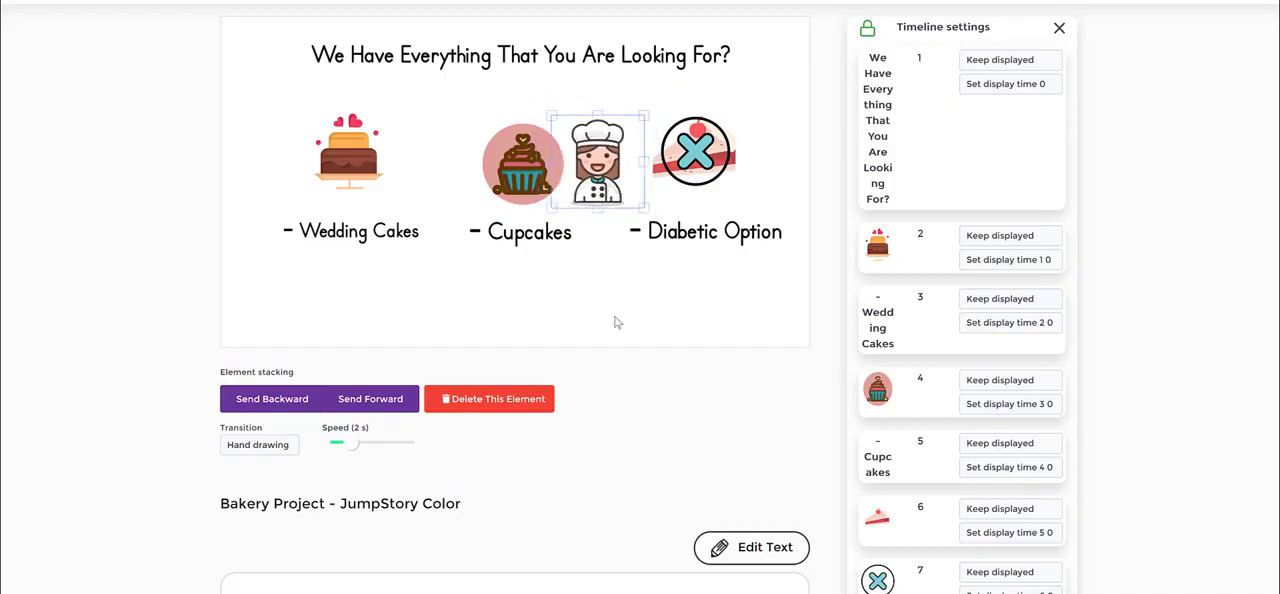
click(618, 260)
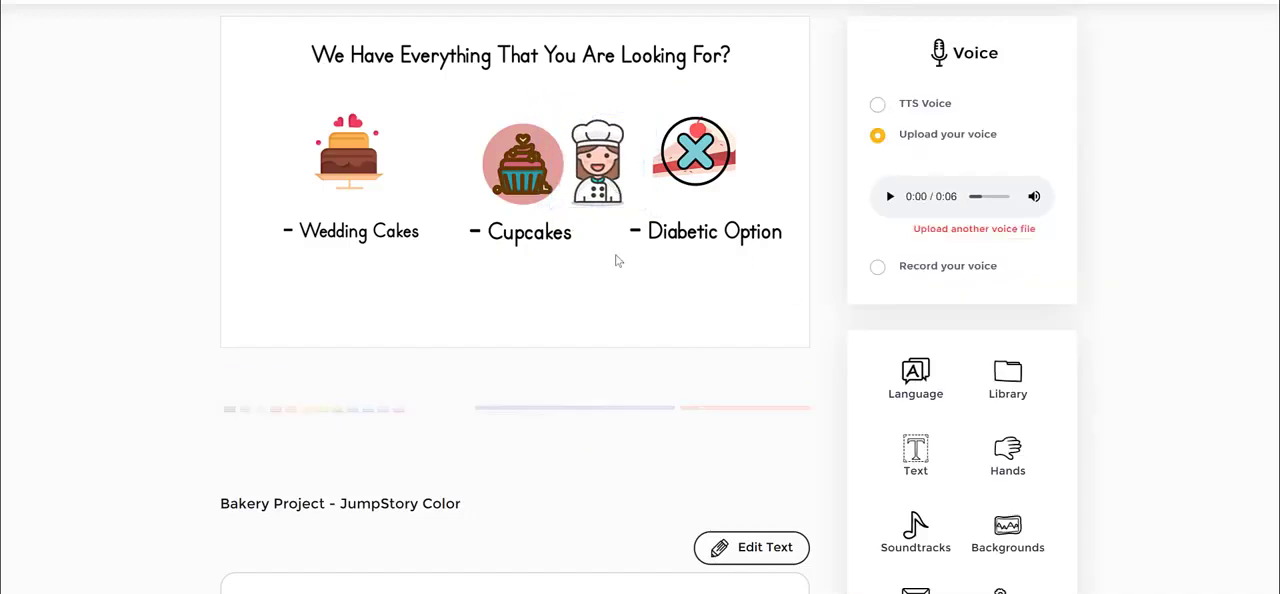
- Shrink the cupcake slightly and move the female cook so she overlaps its edge above the "Cupcakes" label
click(534, 164)
drag(565, 208, 560, 176)
click(628, 310)
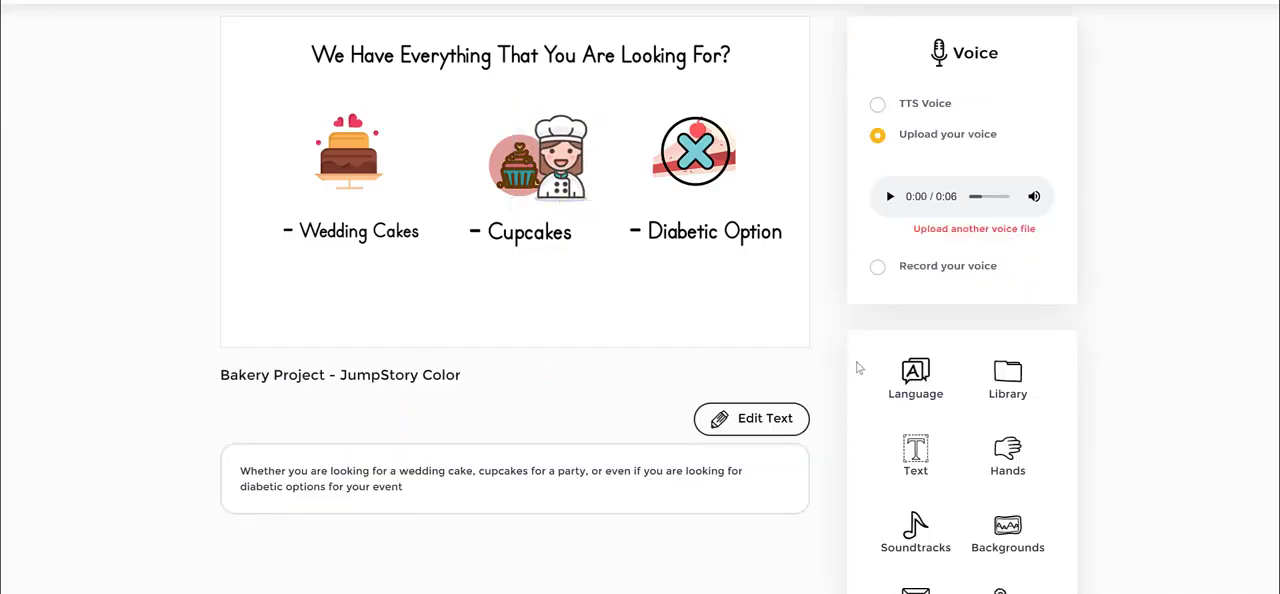
- Open the image library again
click(1007, 377)
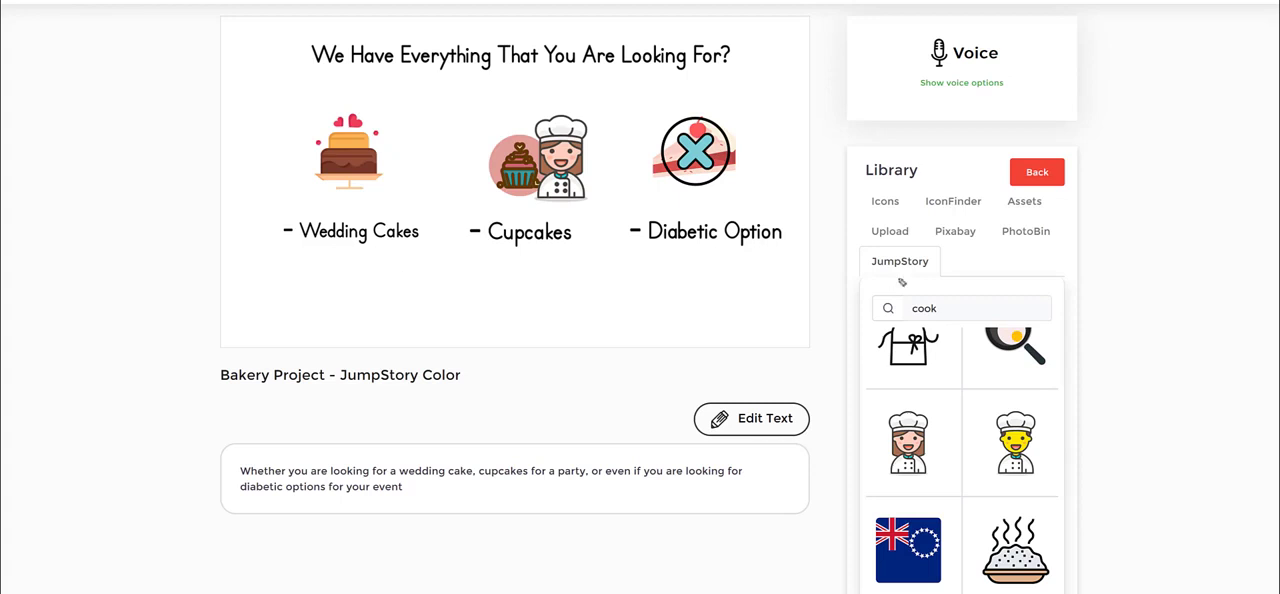
mouse_move(940, 244)
mouse_down()
mouse_move(977, 248)
mouse_move(978, 234)
mouse_move(936, 238)
mouse_up()
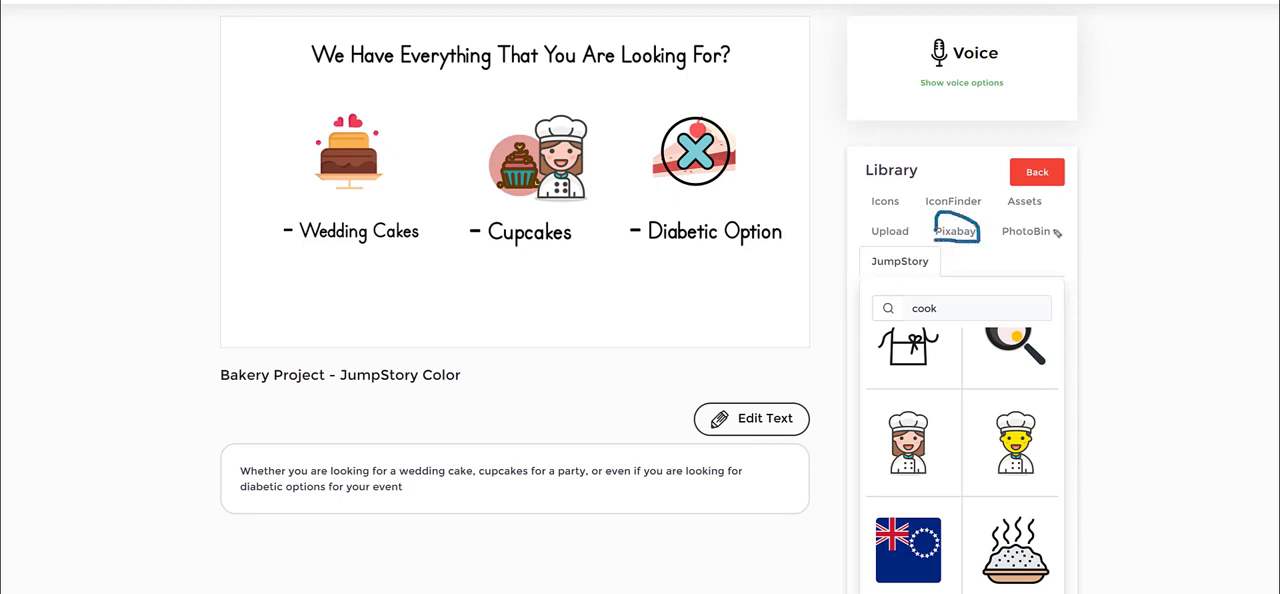
mouse_move(1012, 246)
mouse_down()
mouse_move(1064, 240)
mouse_move(975, 212)
mouse_move(980, 232)
mouse_up()
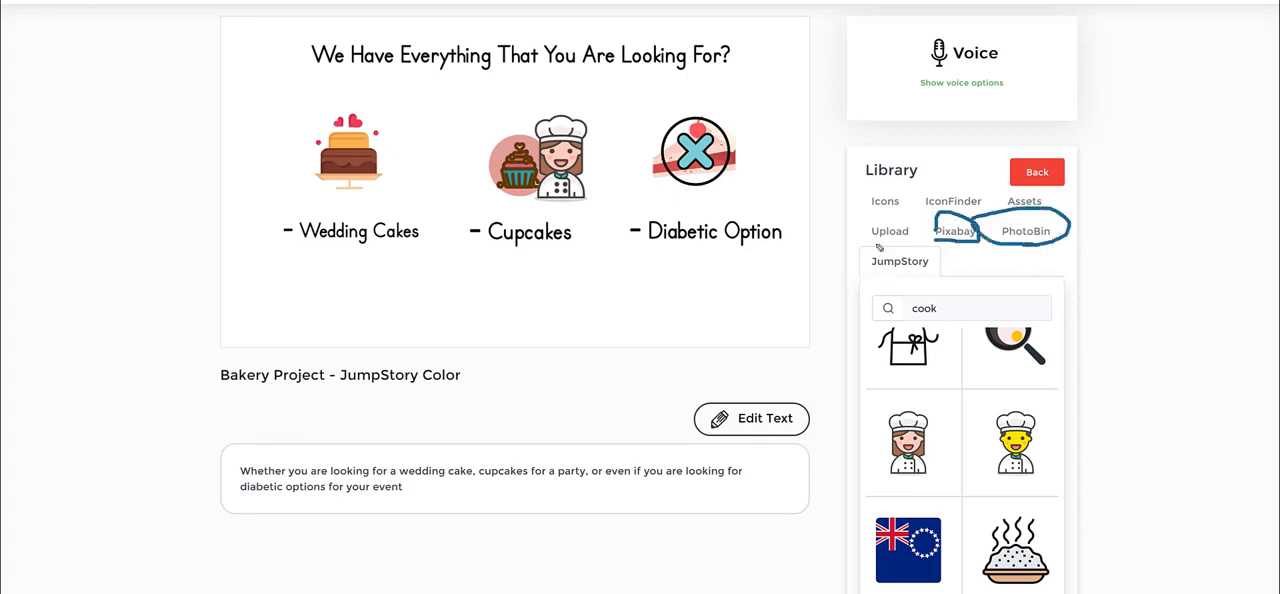
mouse_move(870, 242)
mouse_down()
mouse_move(907, 250)
mouse_move(896, 208)
mouse_move(864, 242)
mouse_up()
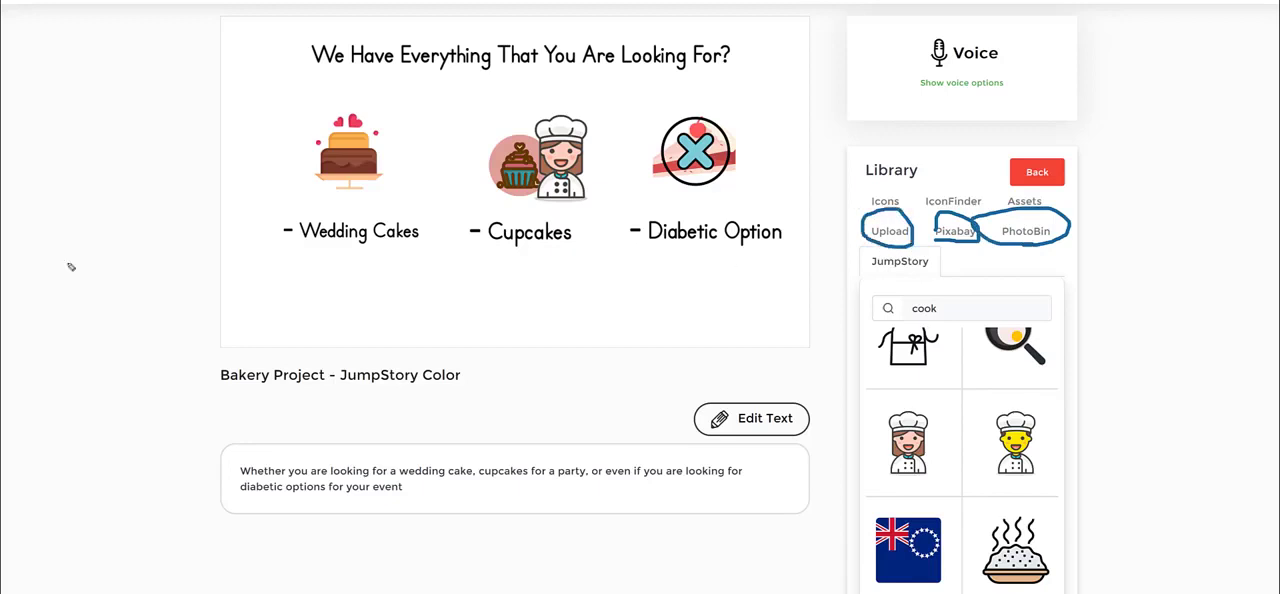
- Search the Pixabay source for "cooking" and look through the photos down to the end of the list
click(955, 231)
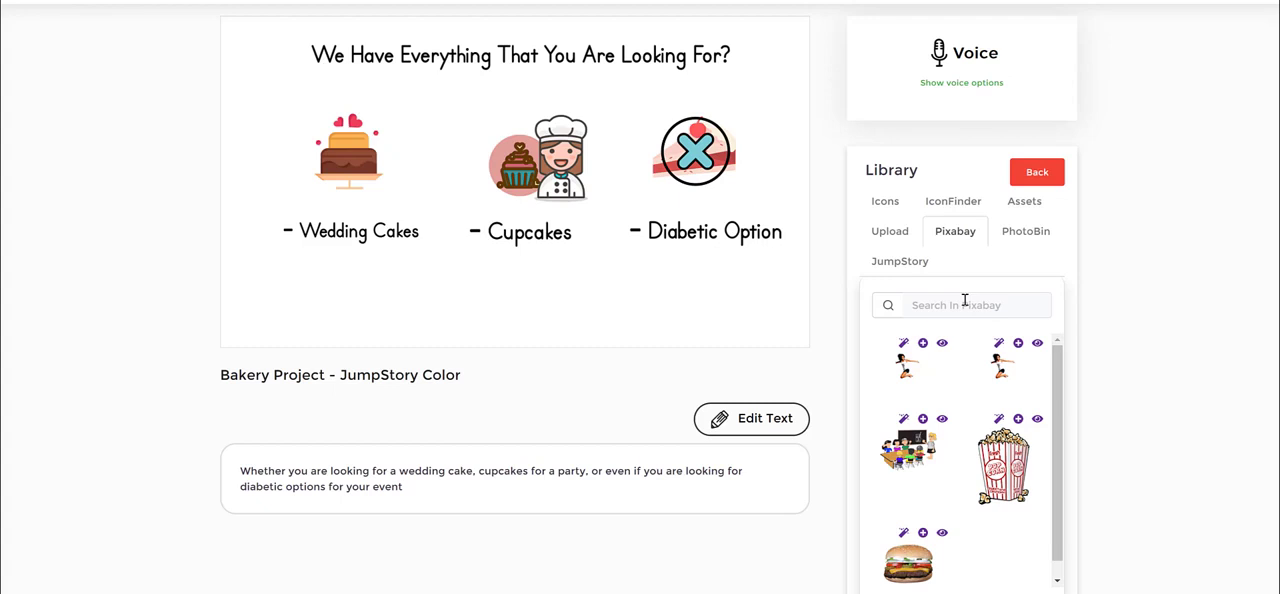
click(965, 300)
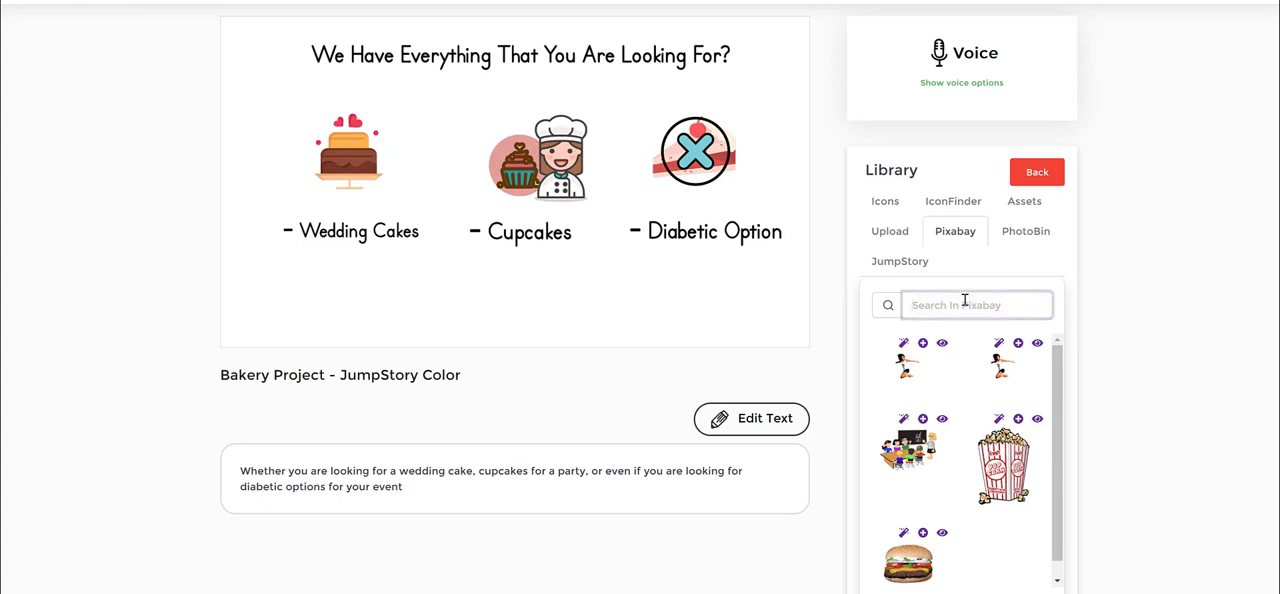
text(cooking)
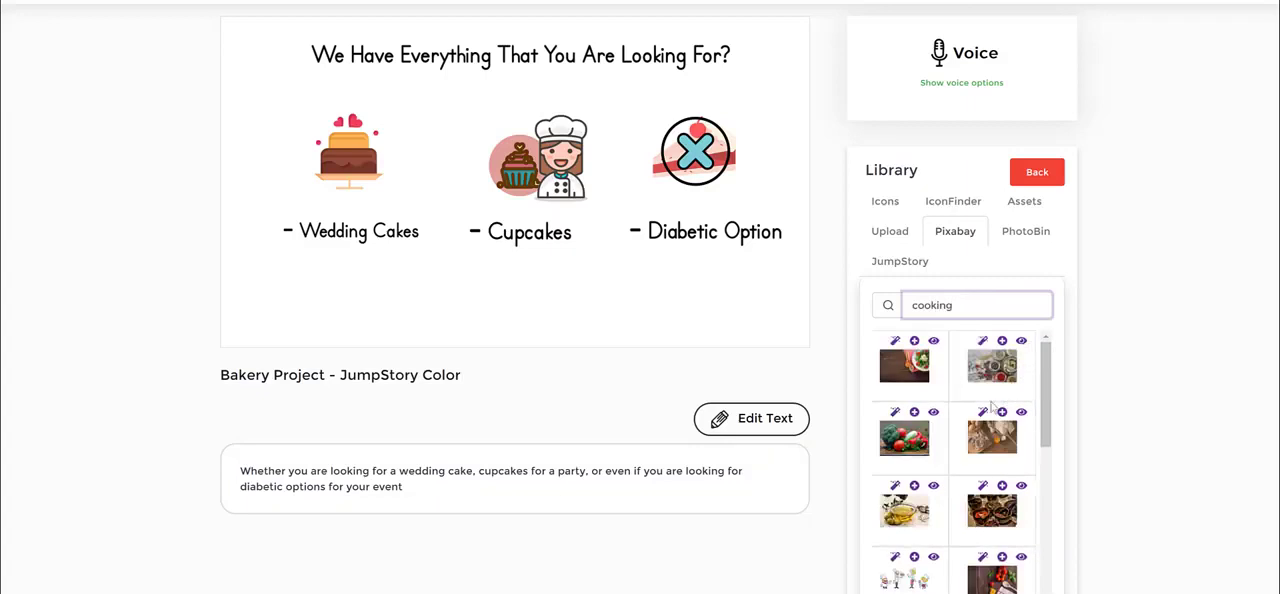
scroll(992, 405, down, 3)
scroll(990, 405, down, 3)
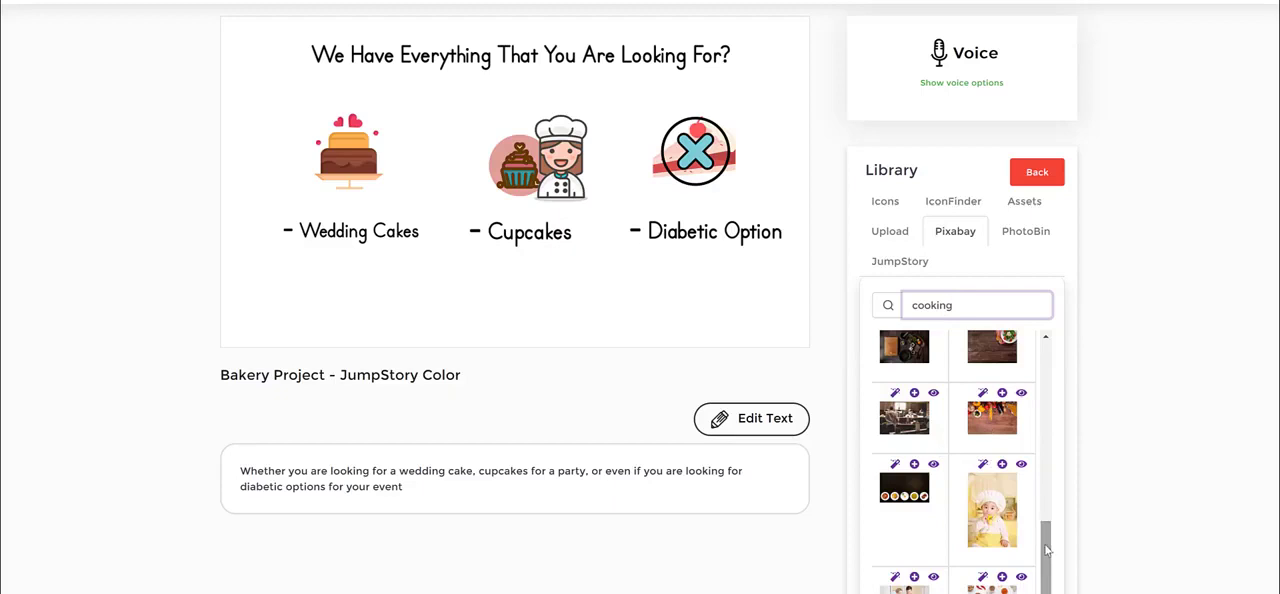
scroll(945, 545, down, 2)
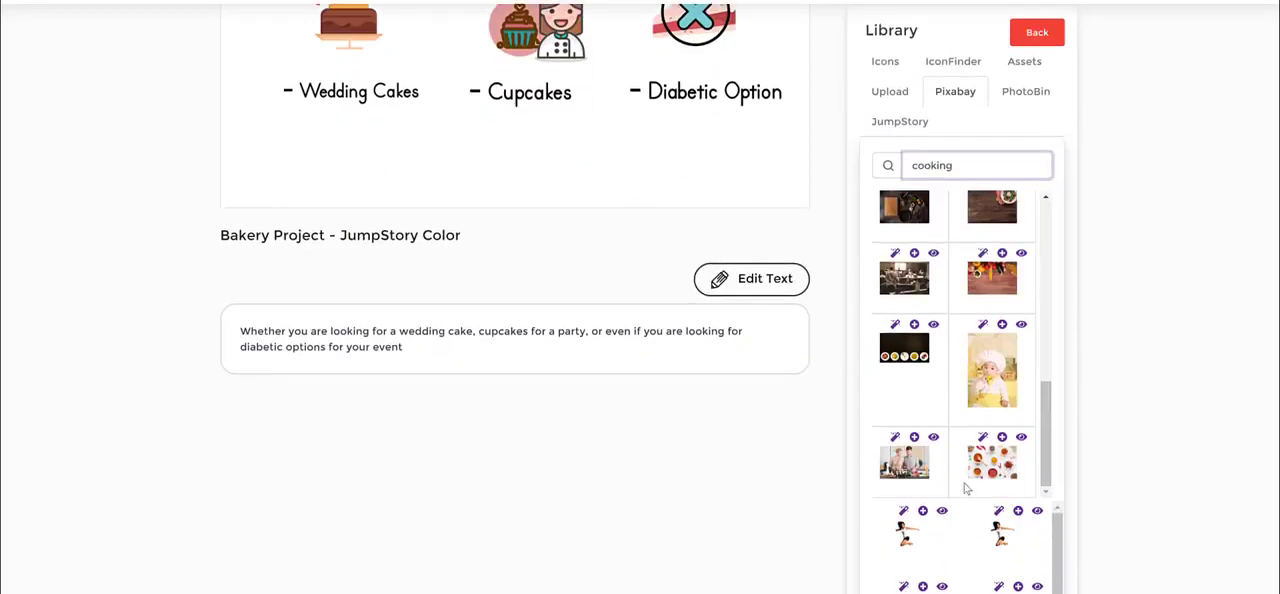
- Preview the photo of the couple cooking at full size and add it to scene 4
click(906, 466)
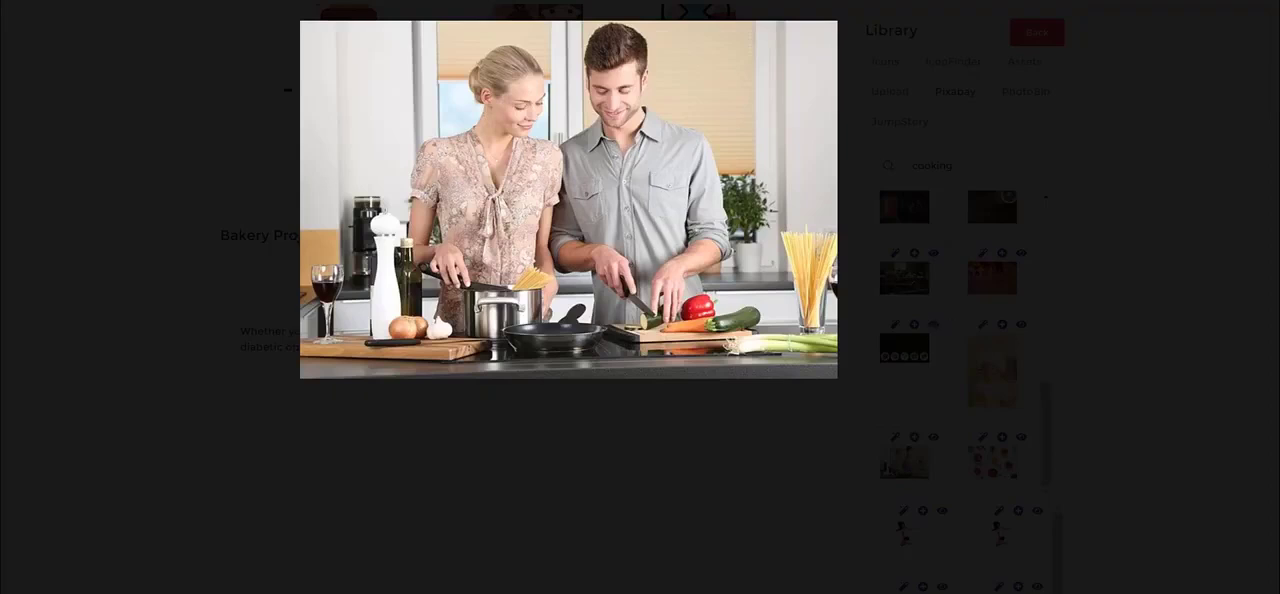
click(1192, 34)
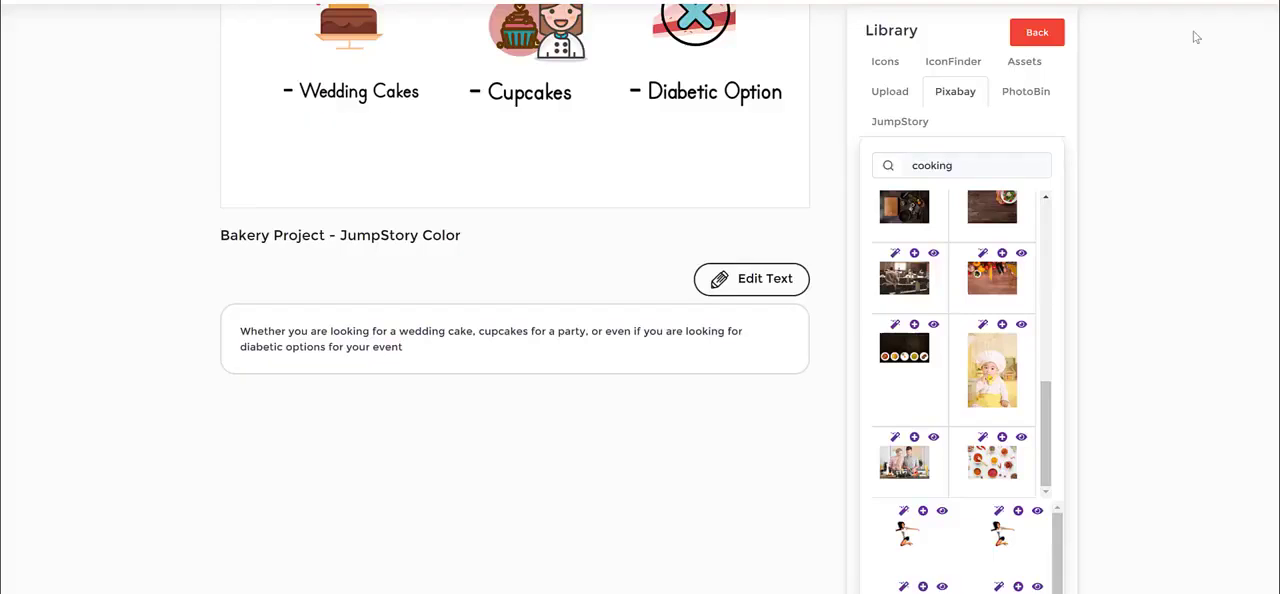
click(914, 438)
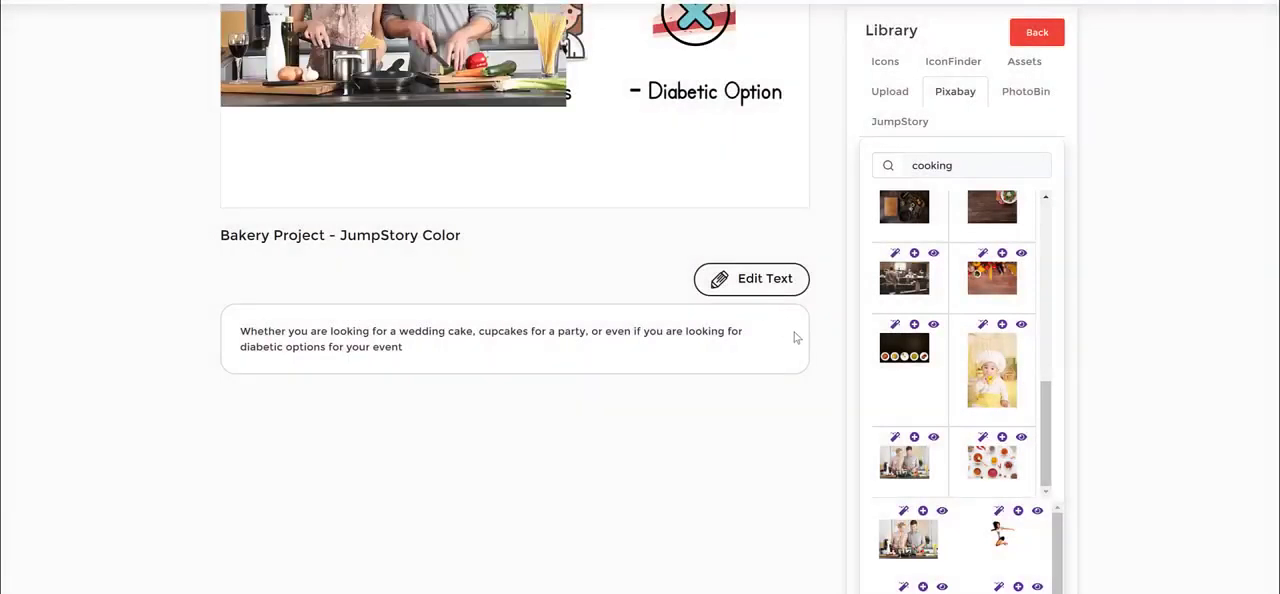
scroll(478, 142, up, 3)
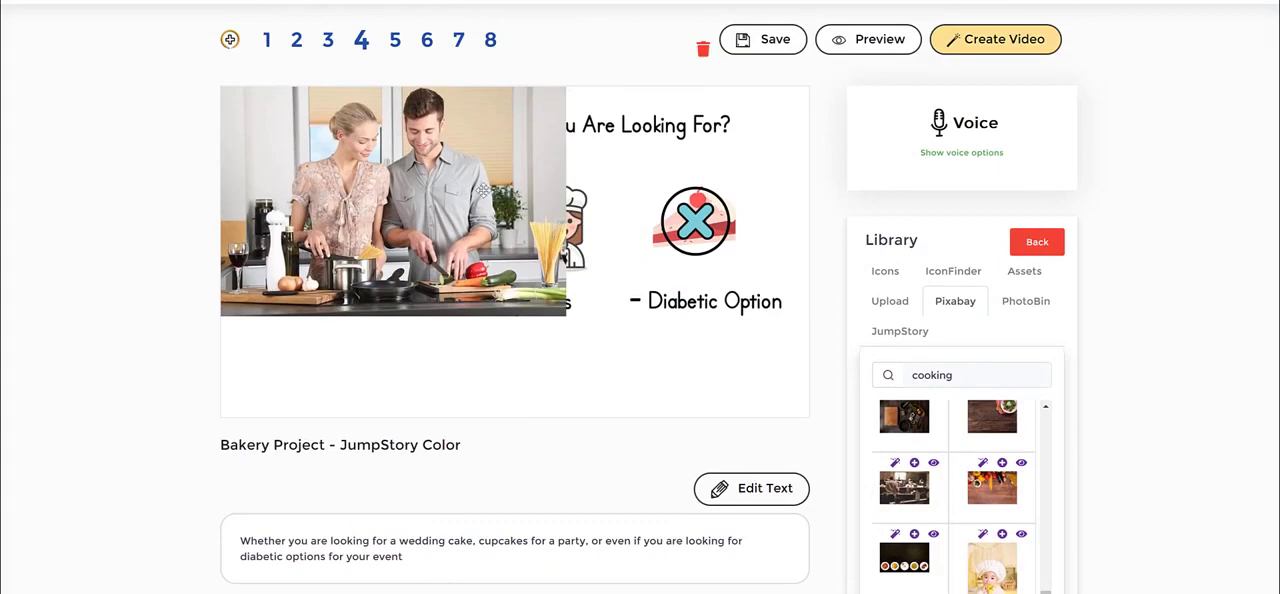
- Delete the photo of the cooking couple from the scene
click(482, 190)
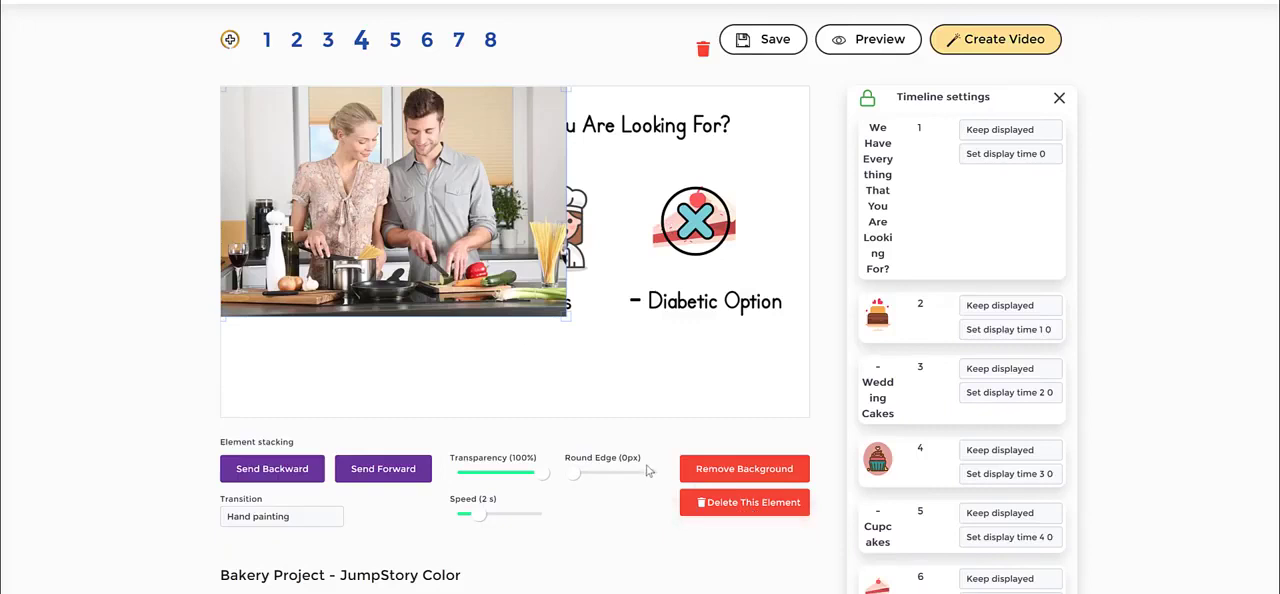
click(737, 510)
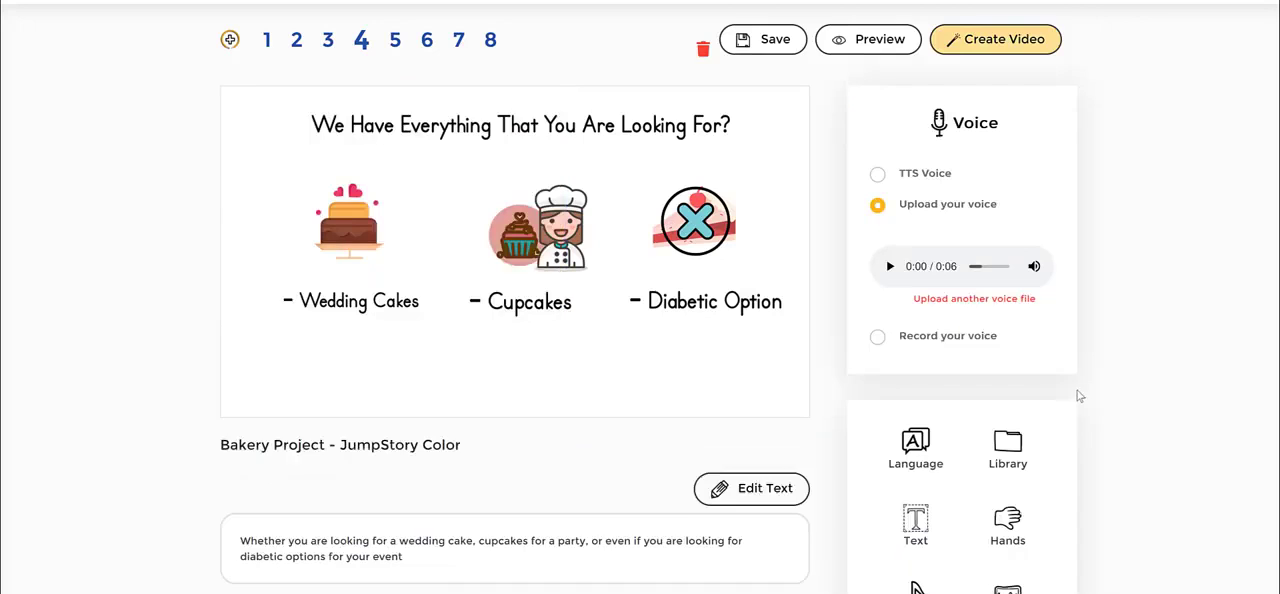
- Reopen the library at the Pixabay results for "cooking"
scroll(1079, 396, down, 2)
click(1012, 316)
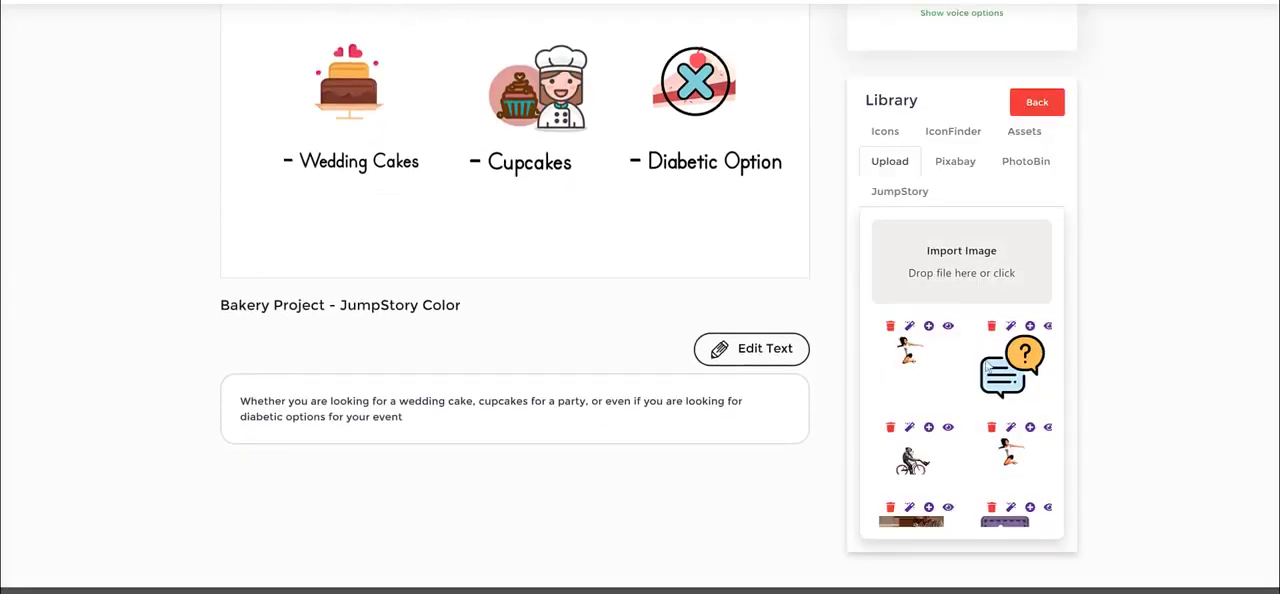
click(955, 161)
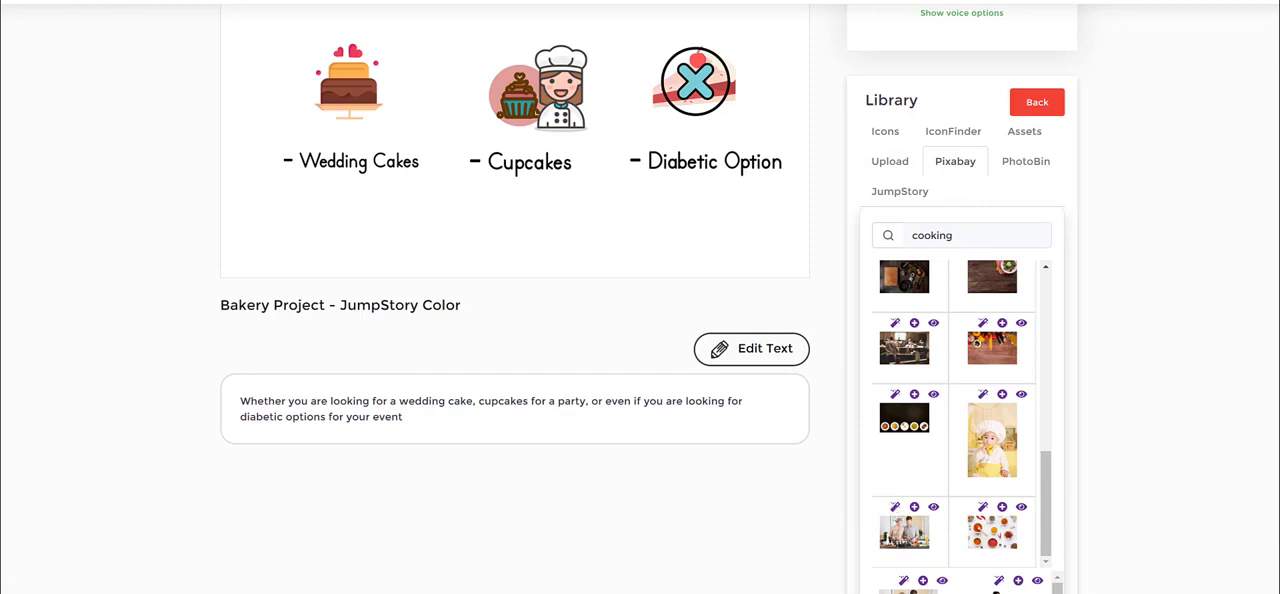
mouse_move(890, 457)
mouse_down()
mouse_move(892, 508)
mouse_move(909, 476)
mouse_move(889, 458)
mouse_up()
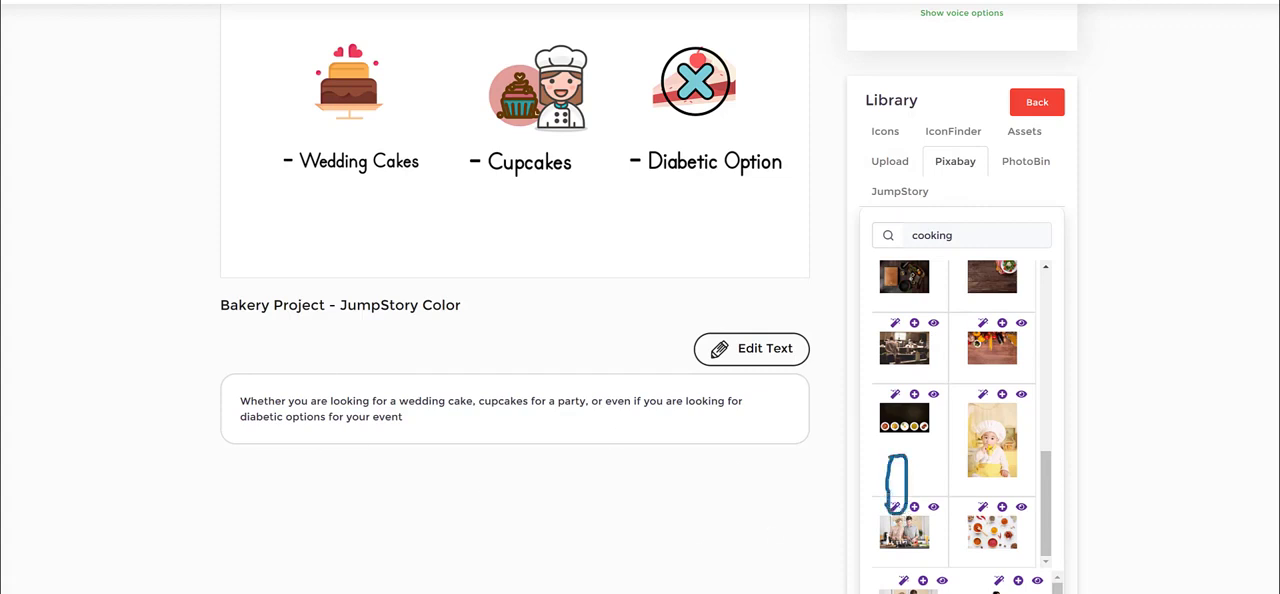
- Generate painted versions of the cooking couple photo and use the coloured one in scene 4
click(896, 507)
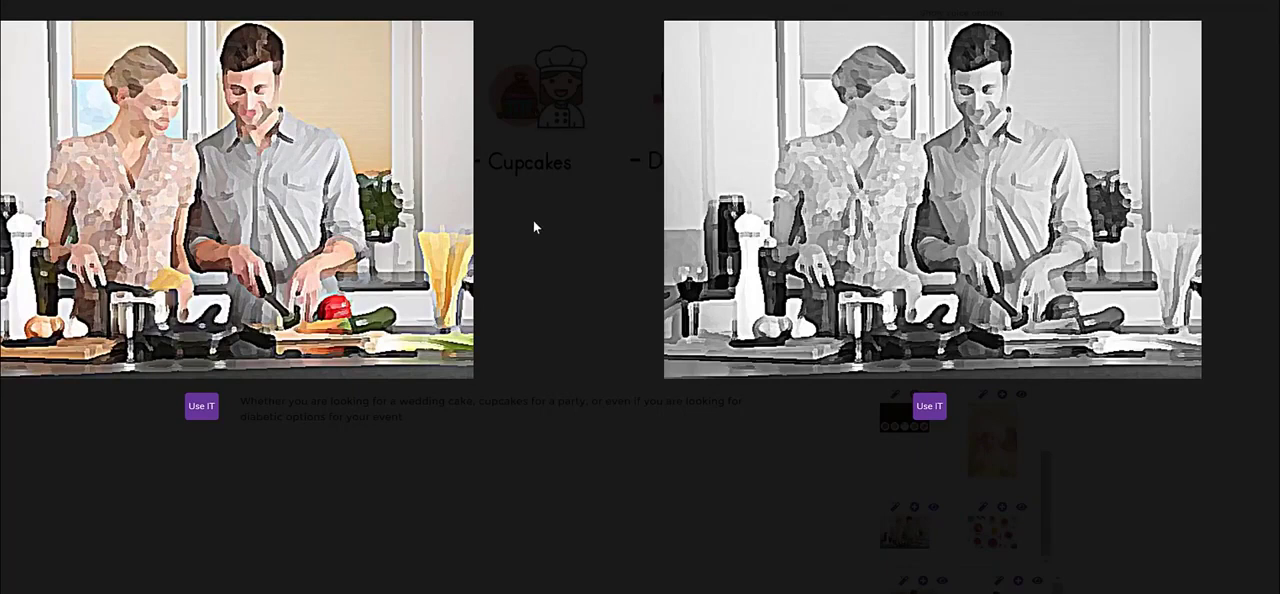
click(200, 406)
scroll(605, 320, up, 3)
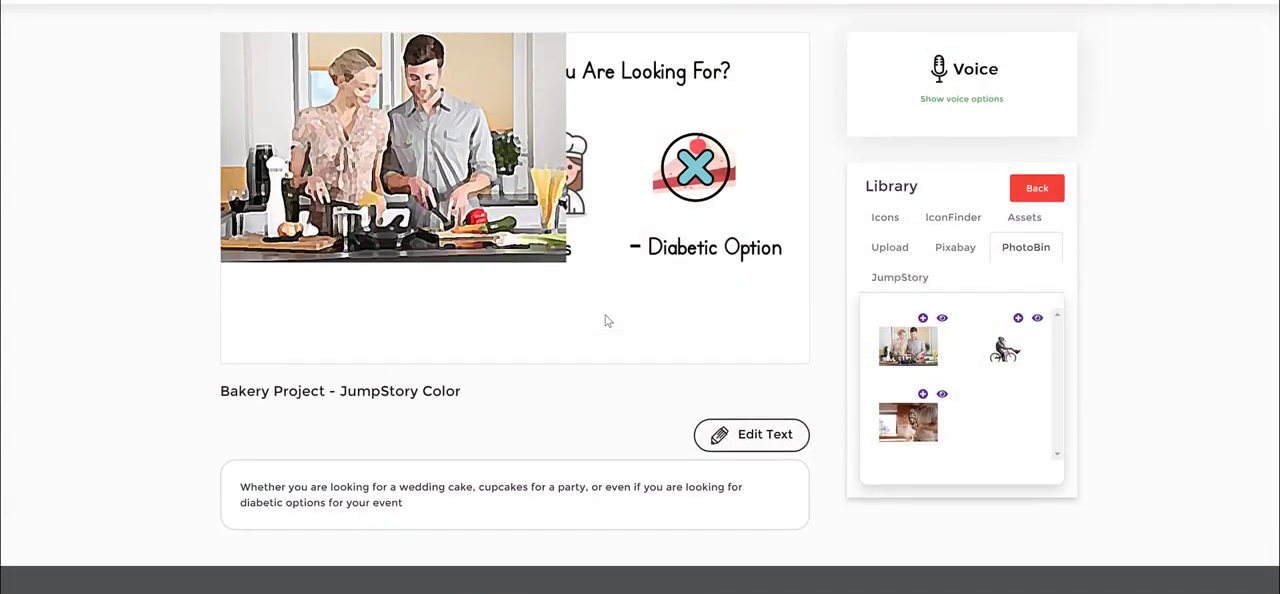
- Remove the background of the painted couple picture and place it, reduced in size, below the "Cupcakes" label
click(446, 236)
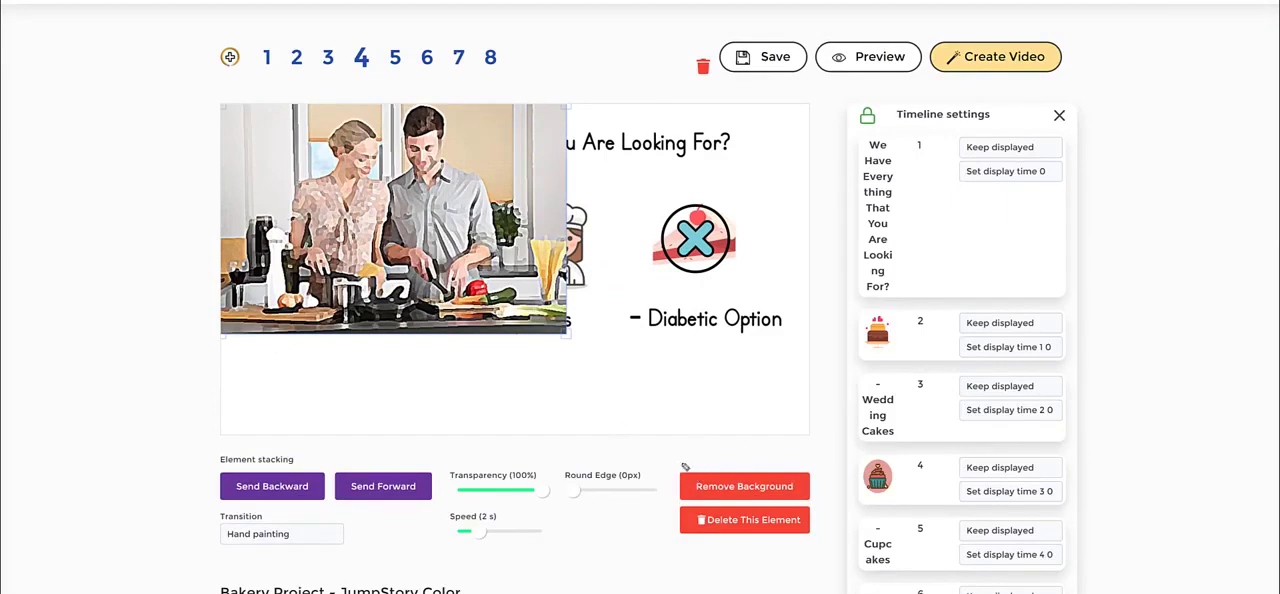
mouse_move(684, 466)
mouse_down()
mouse_move(732, 452)
mouse_move(785, 456)
mouse_move(822, 485)
mouse_move(805, 510)
mouse_move(699, 522)
mouse_move(643, 481)
mouse_move(674, 459)
mouse_up()
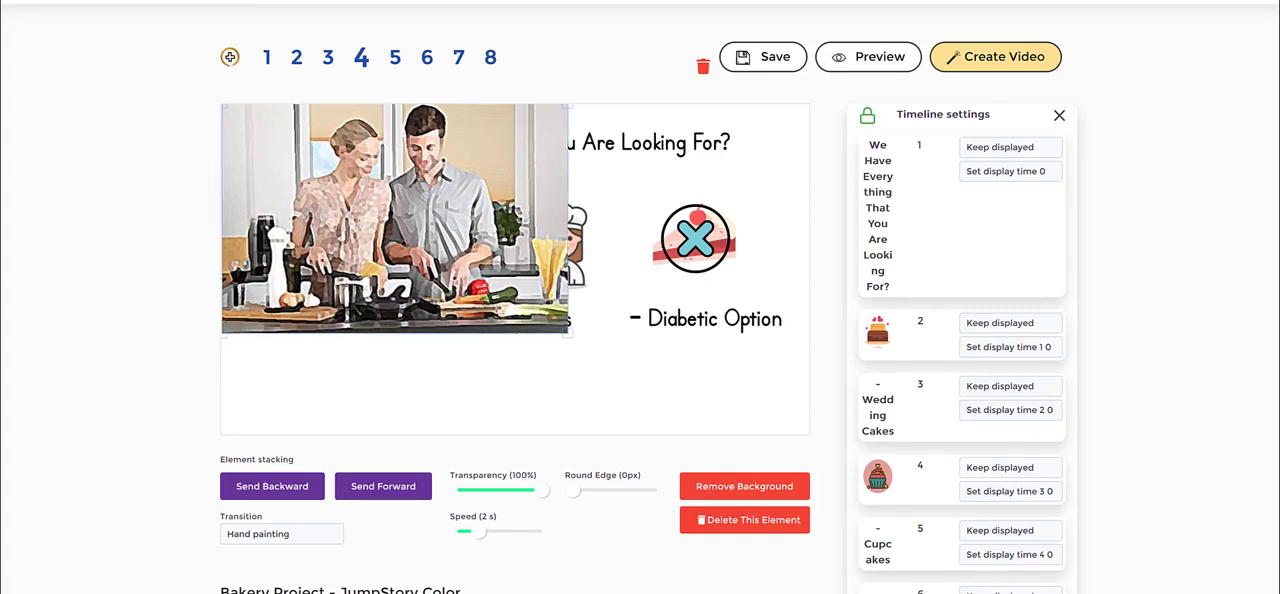
click(760, 488)
click(527, 356)
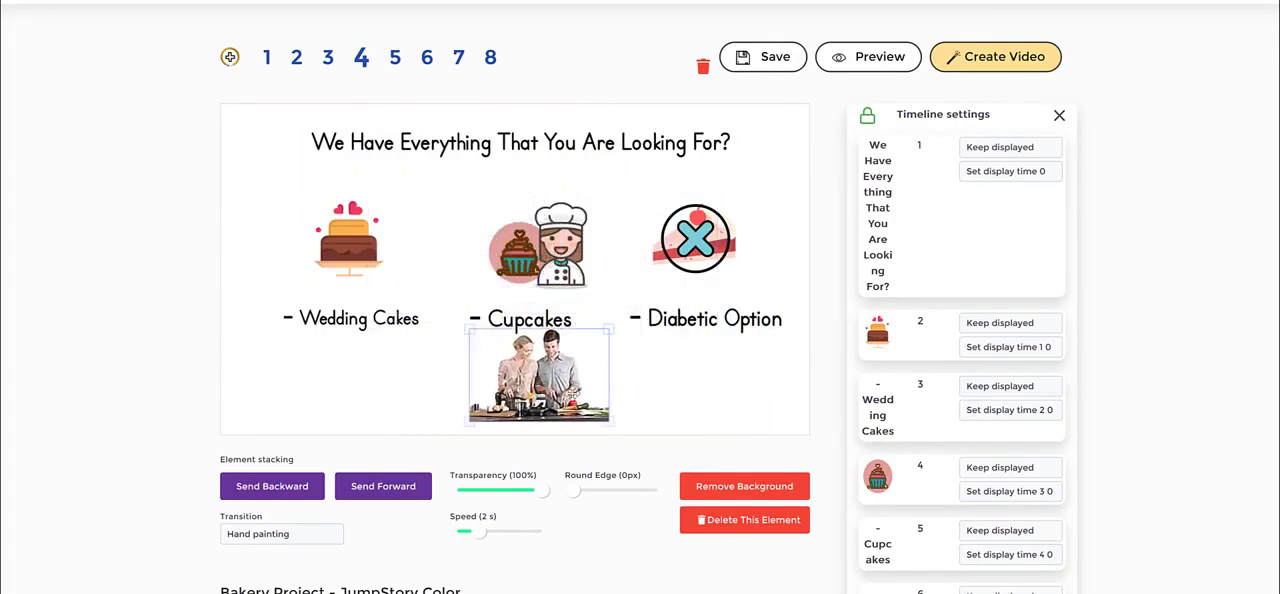
- Review the transition options available for the cooking couple picture, leaving the current one in place
click(294, 535)
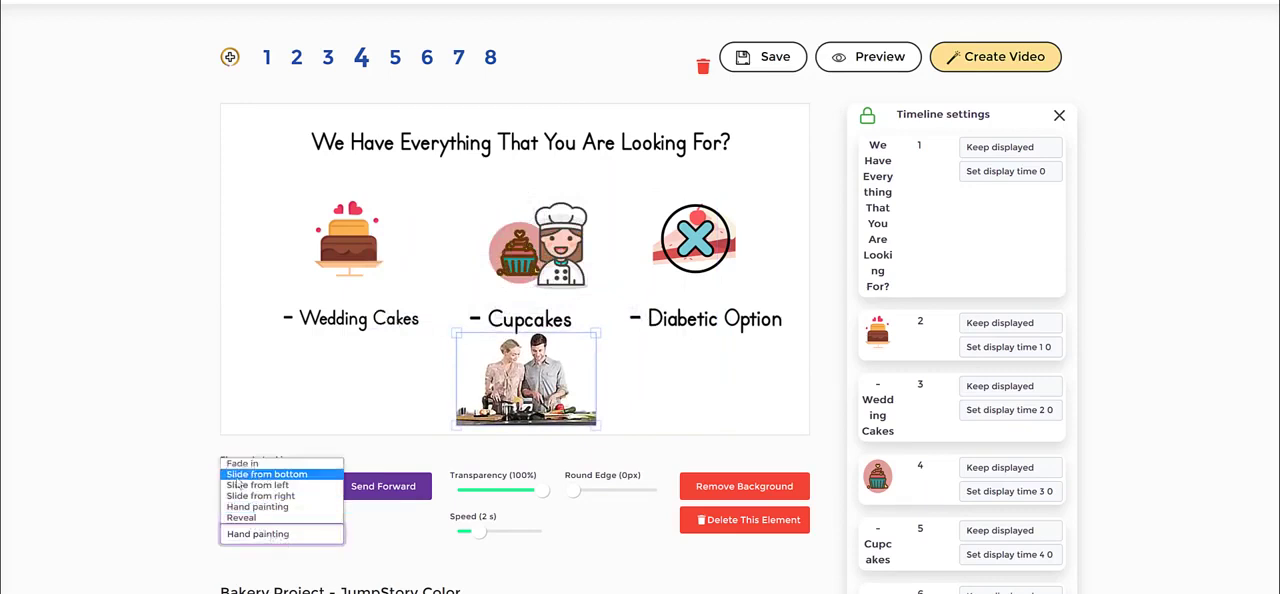
click(118, 412)
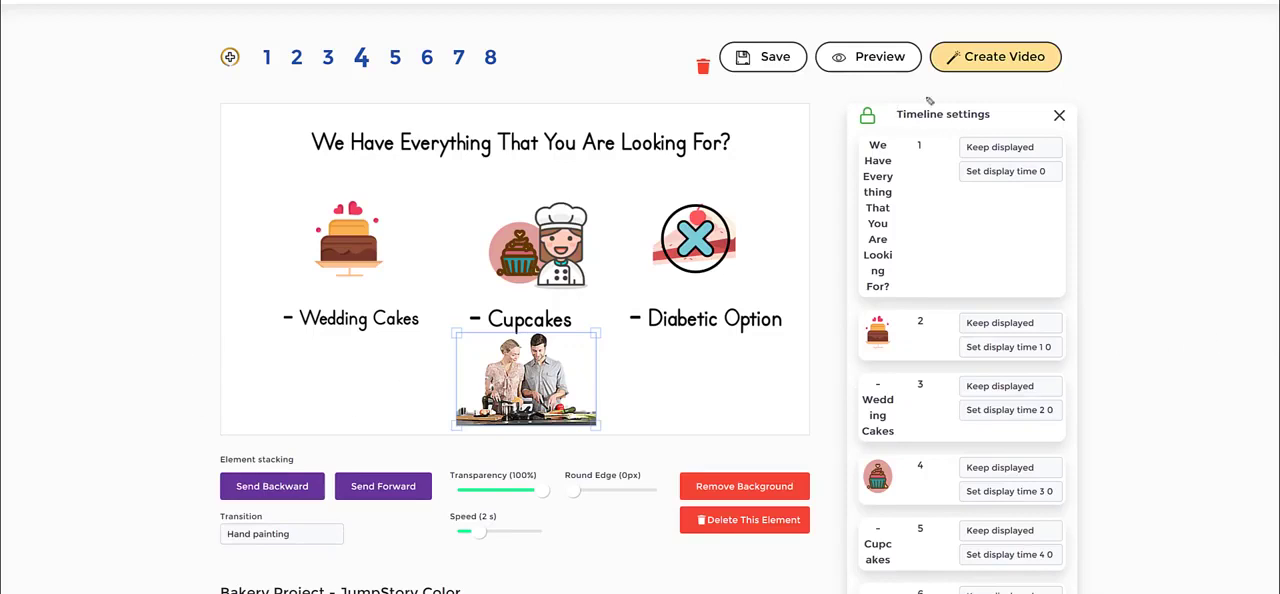
mouse_move(817, 109)
mouse_down()
mouse_move(1102, 220)
mouse_move(985, 290)
mouse_move(805, 238)
mouse_move(817, 122)
mouse_up()
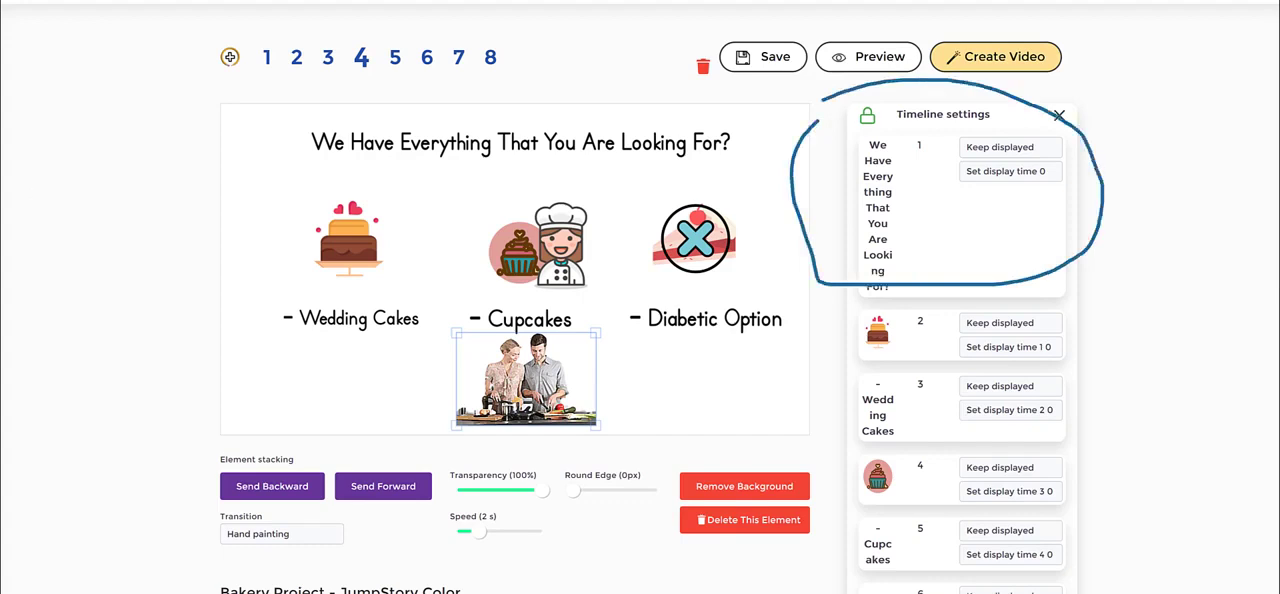
key(Escape)
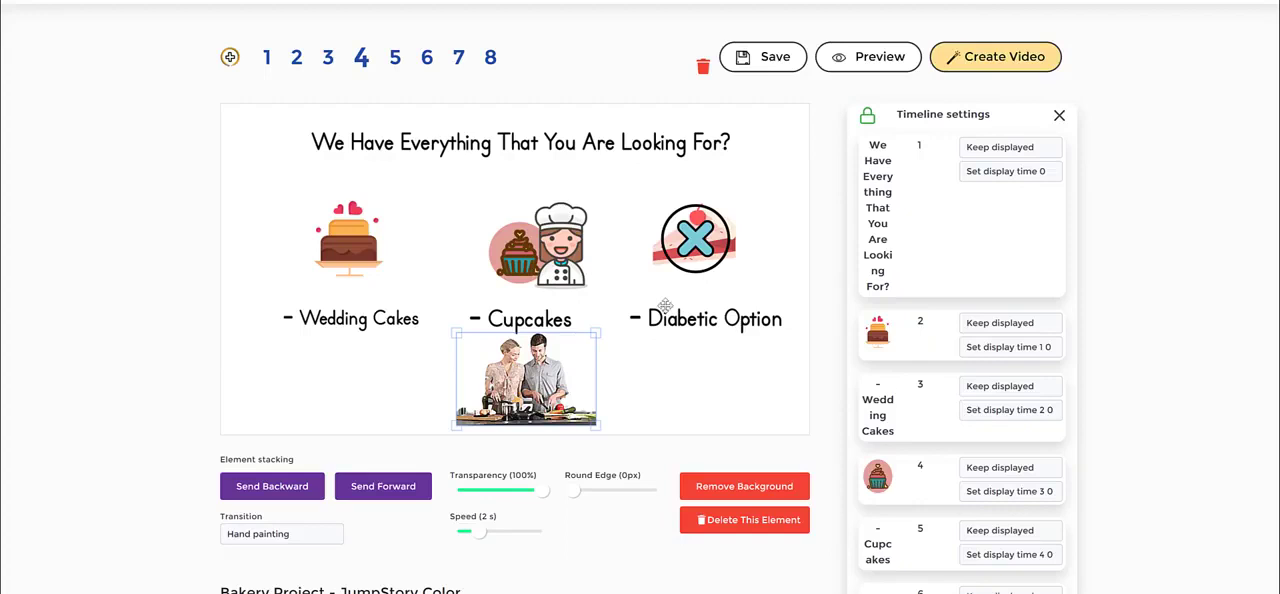
- Deselect the cooking couple picture and reopen the library at its Icons source
click(635, 401)
click(660, 399)
scroll(978, 375, down, 1)
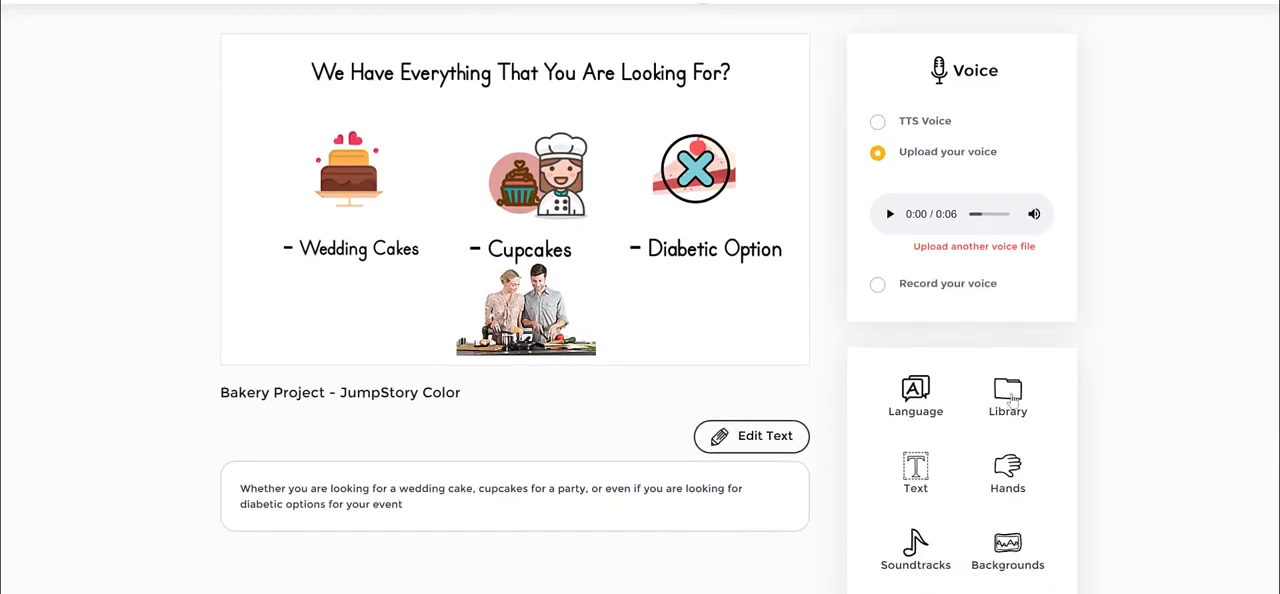
click(1008, 392)
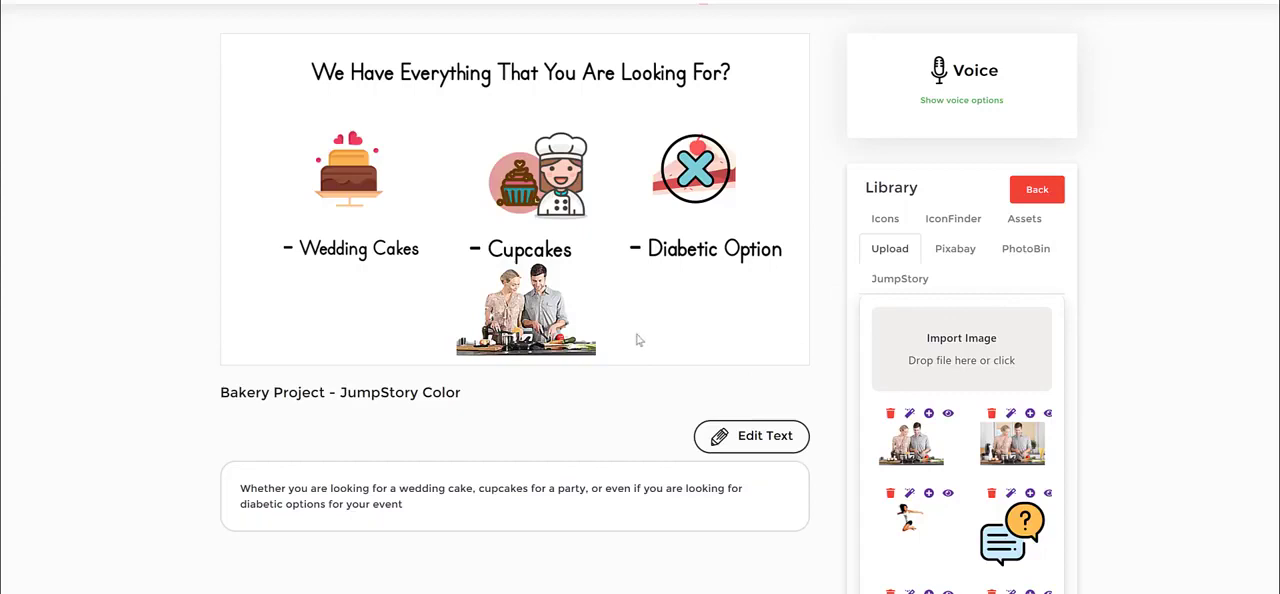
click(897, 228)
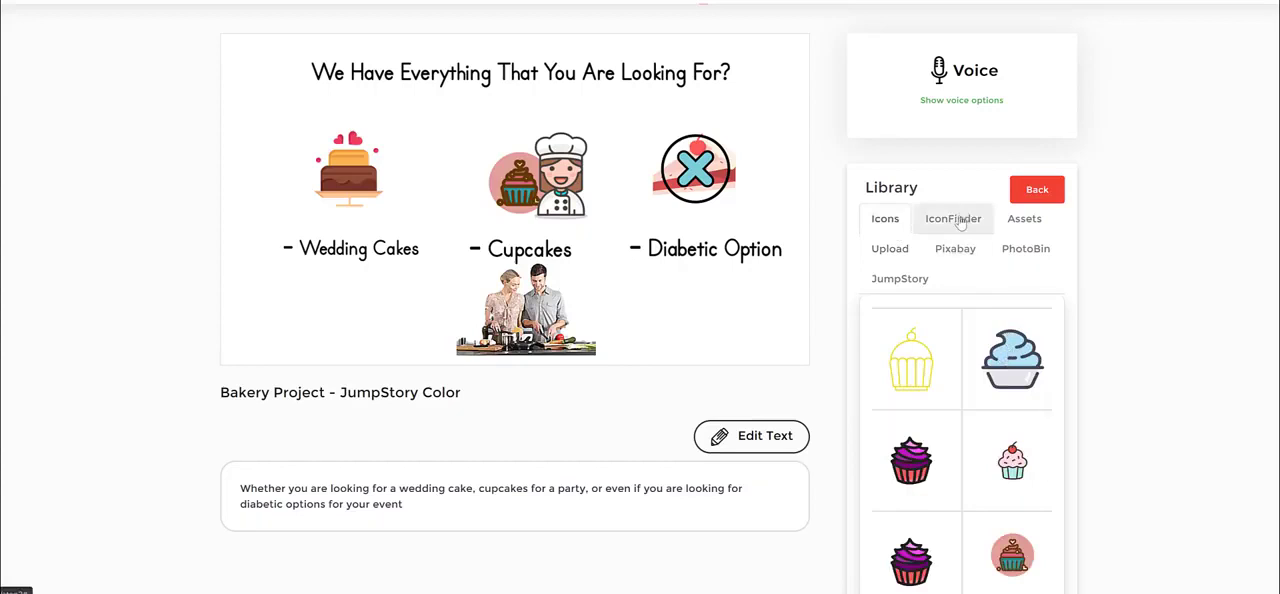